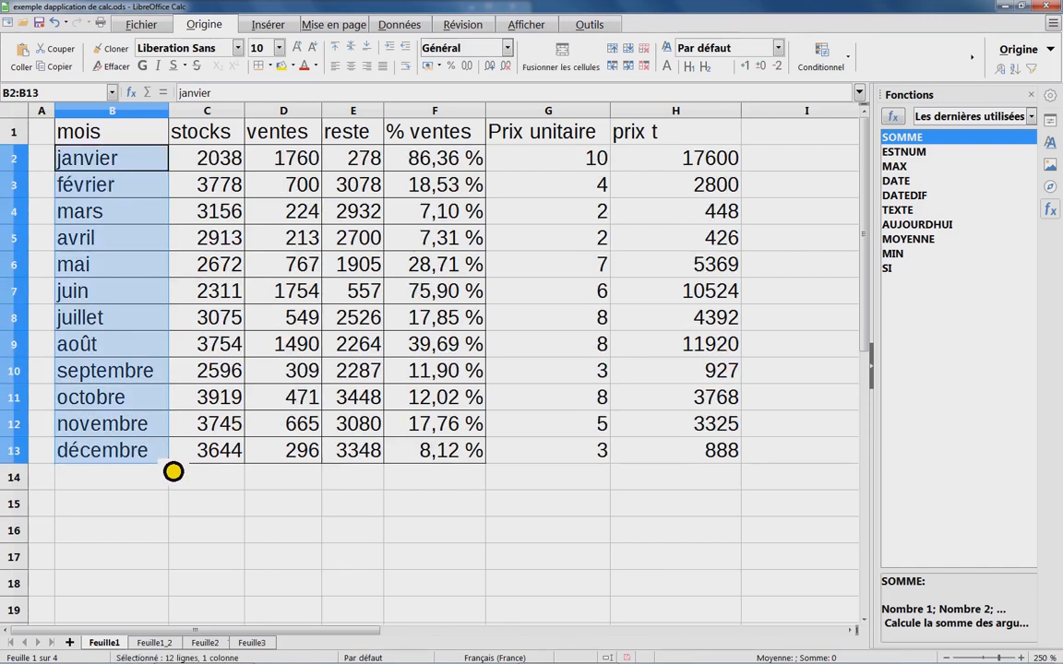
Change the random-number formula for January's stock in C2 to =ALEA.ENTRE.BORNES(2000;5000)
click(225, 159)
click(205, 134)
click(225, 167)
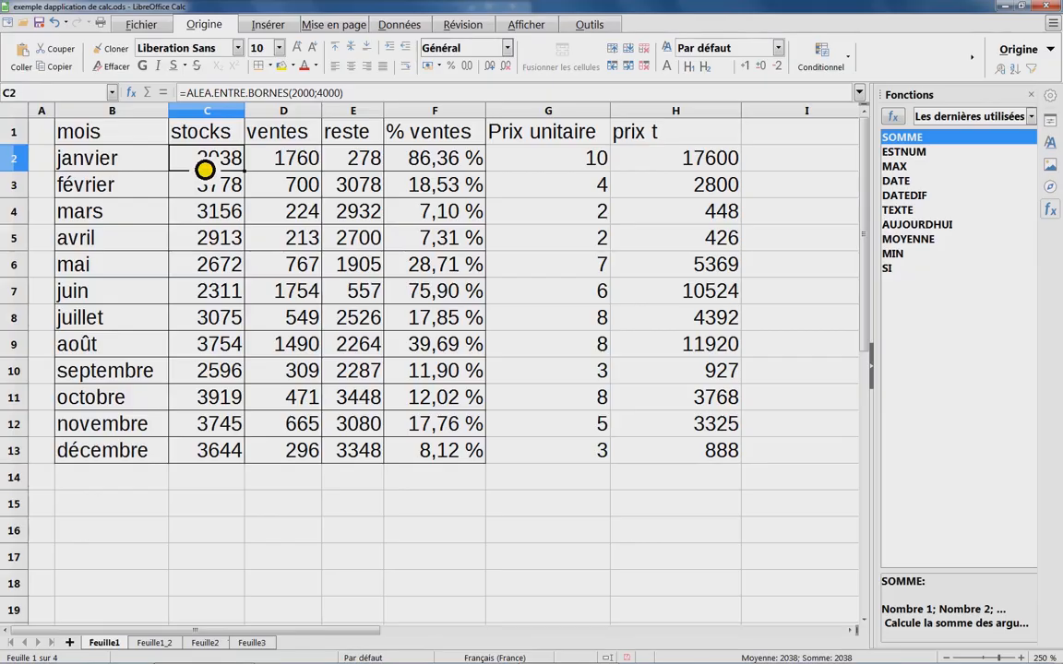
double_click(207, 171)
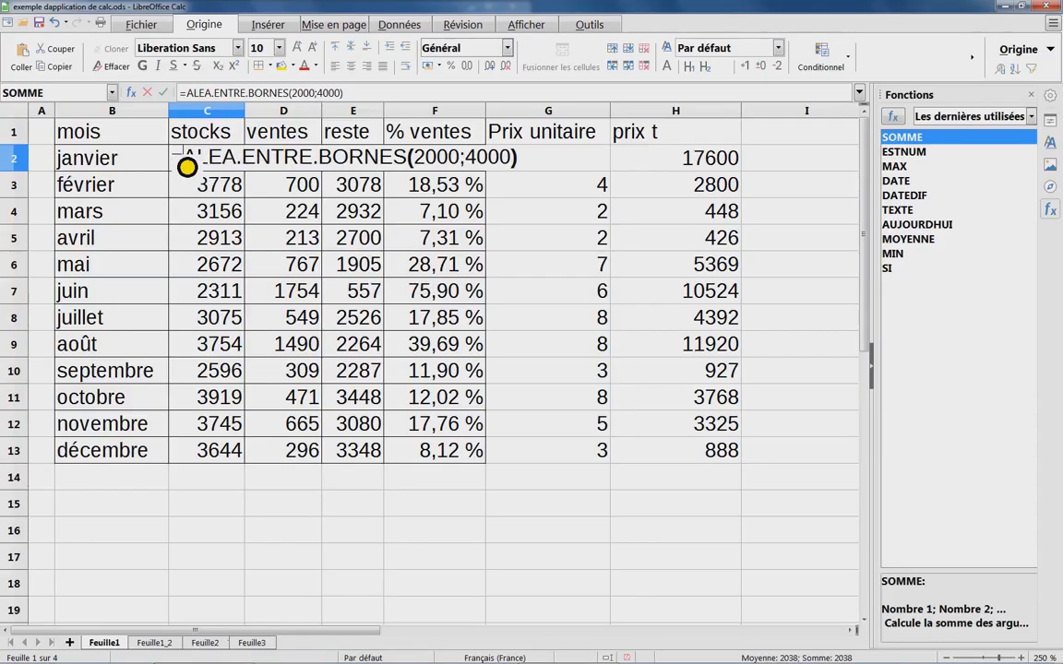
drag(184, 166, 536, 169)
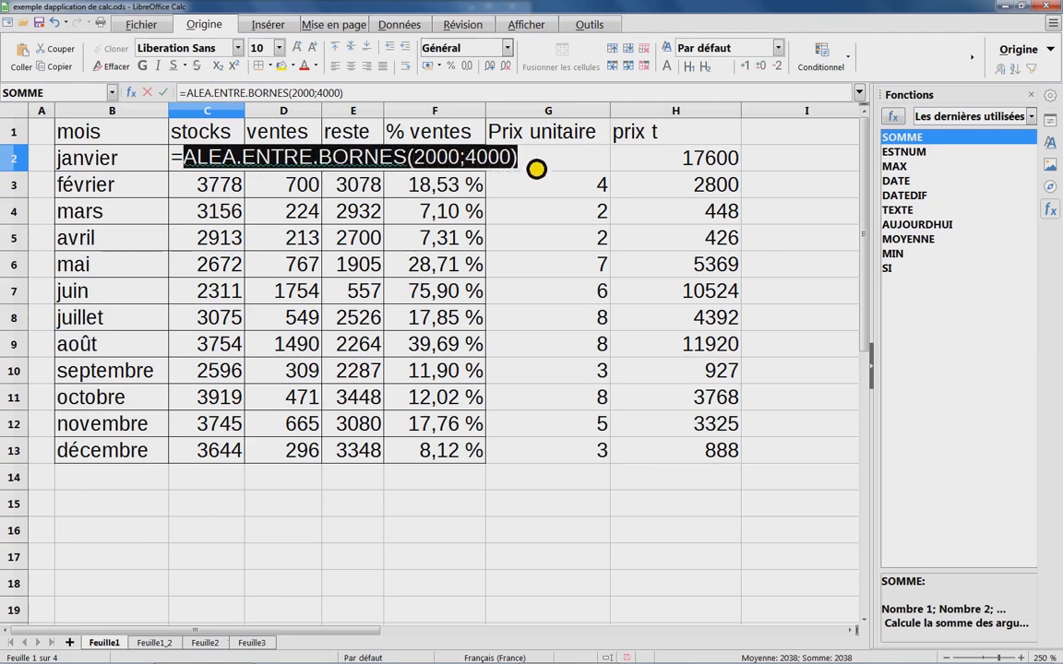
click(506, 163)
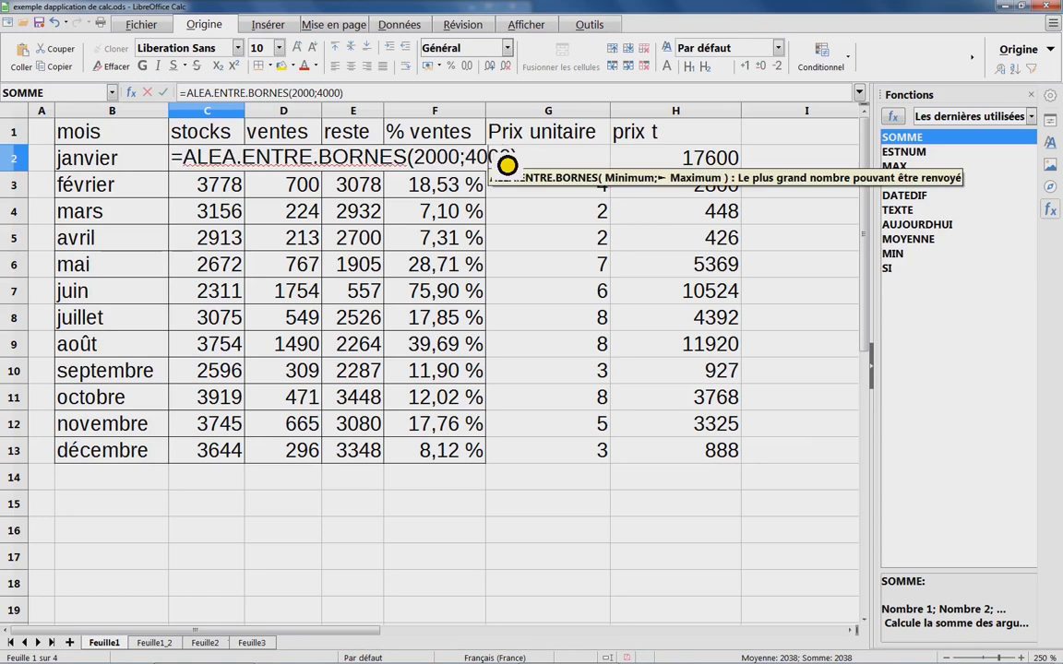
drag(201, 167, 429, 167)
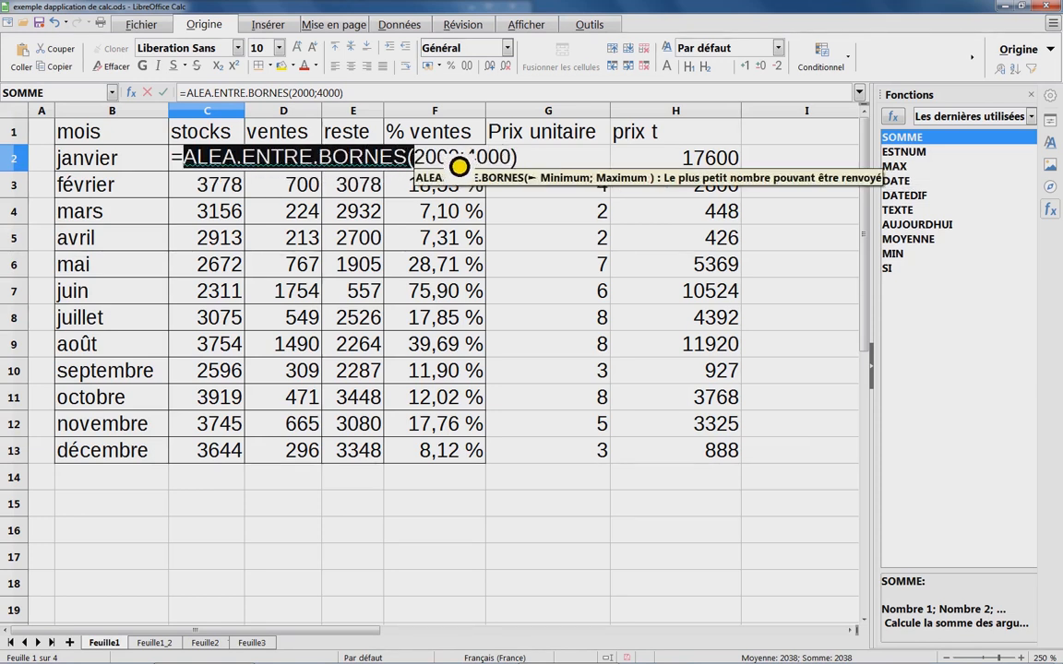
click(513, 167)
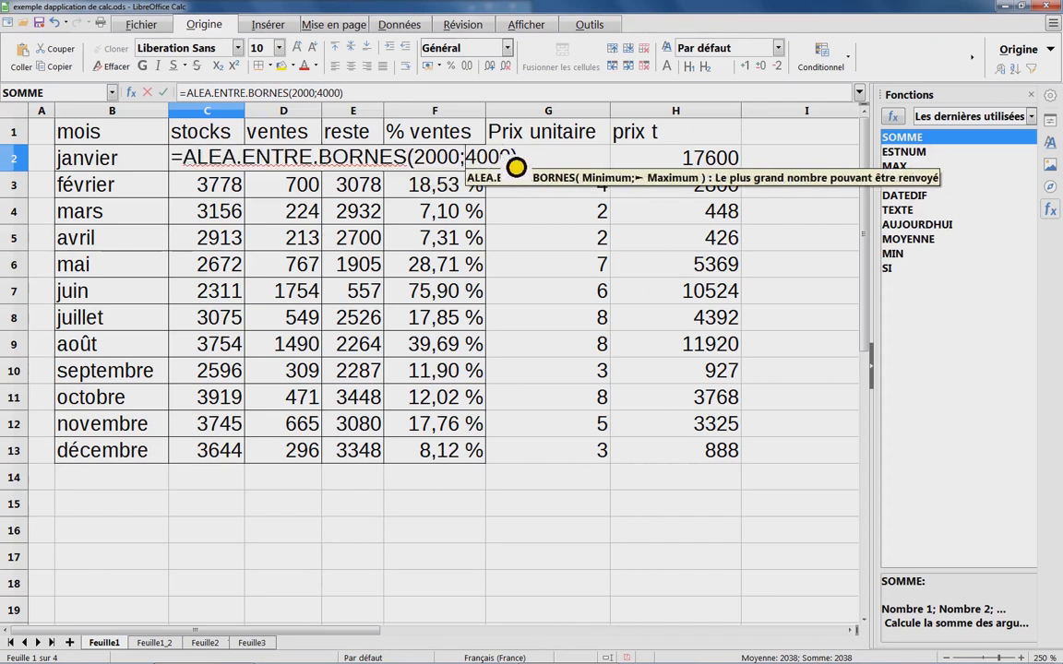
text(5)
key(Delete)
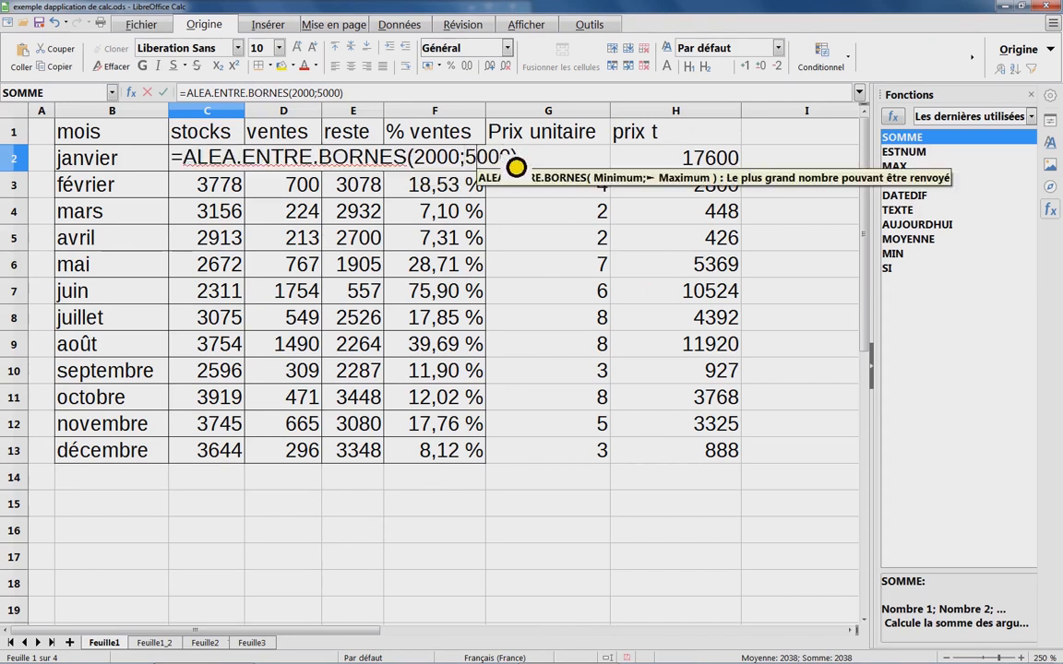
double_click(462, 166)
click(471, 167)
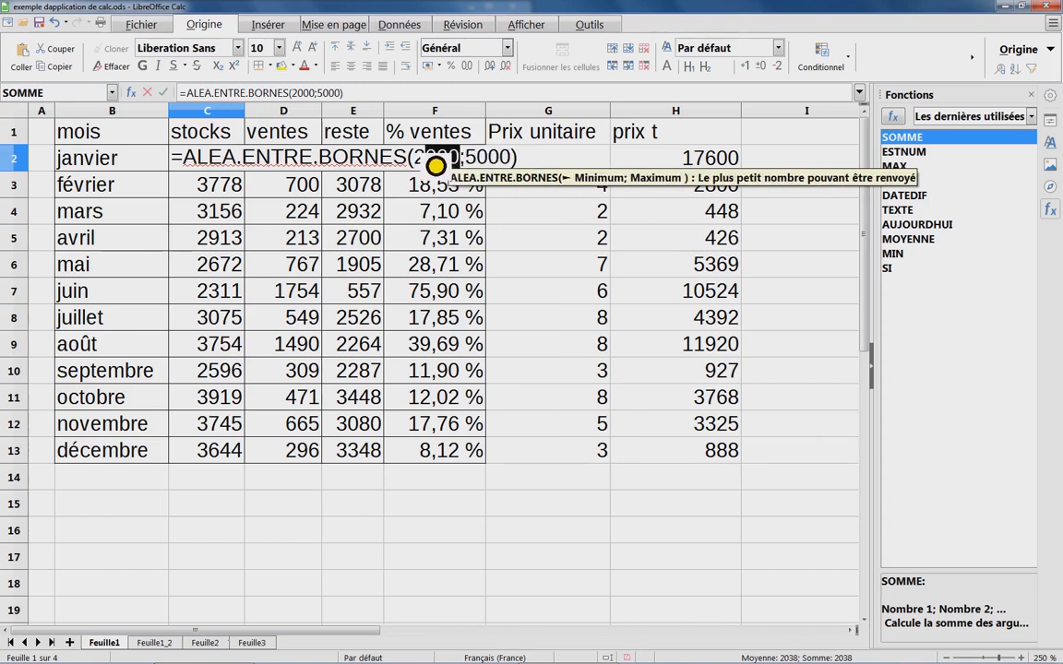
drag(433, 161, 487, 166)
click(480, 166)
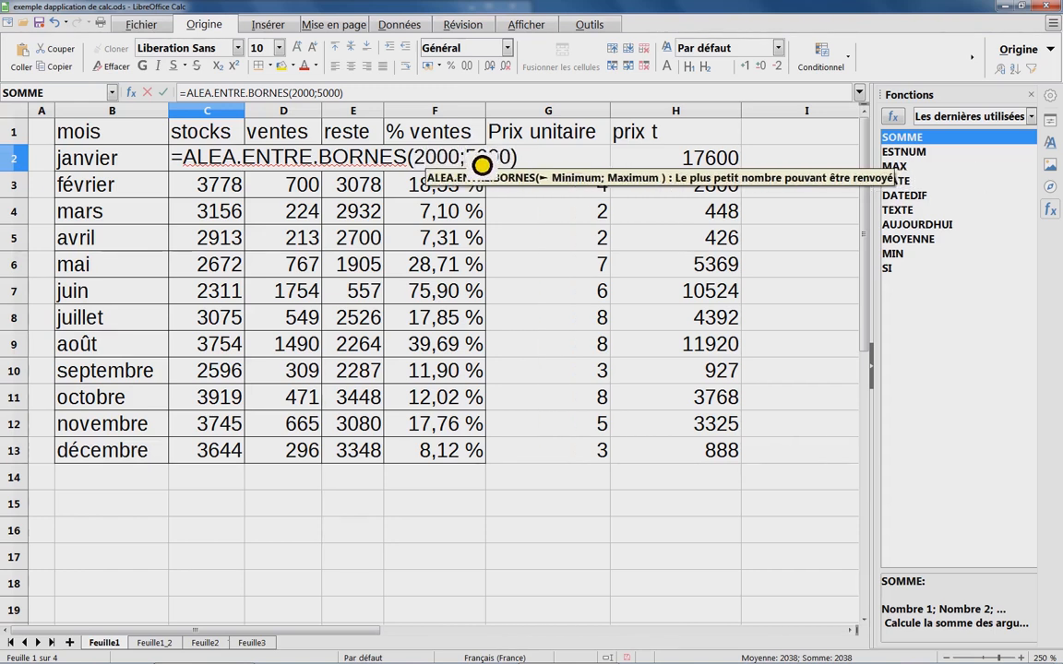
click(494, 166)
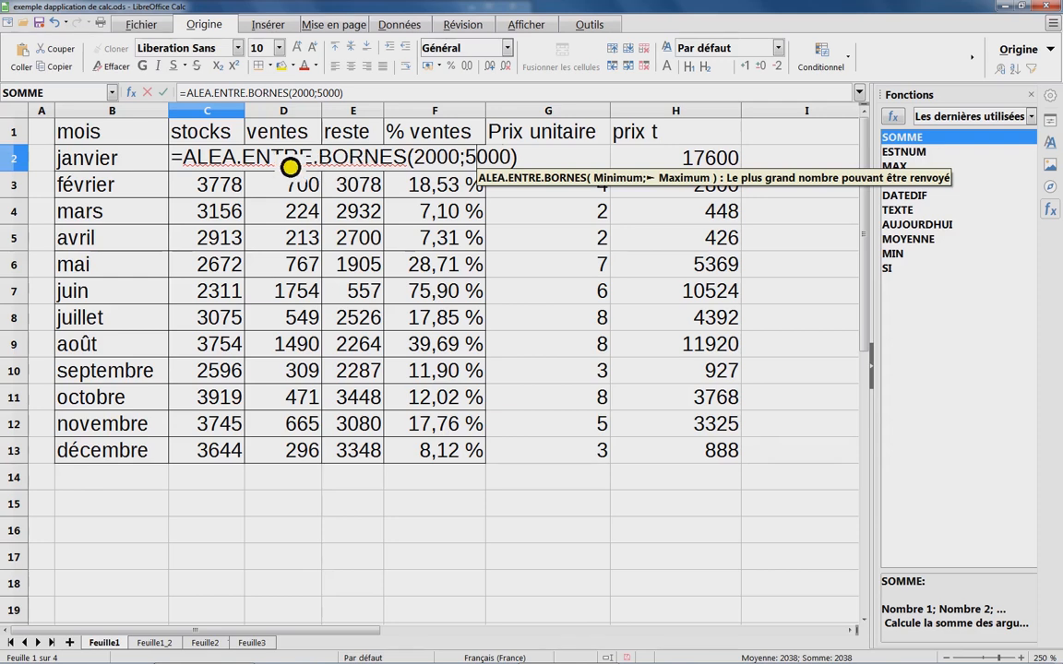
key(Return)
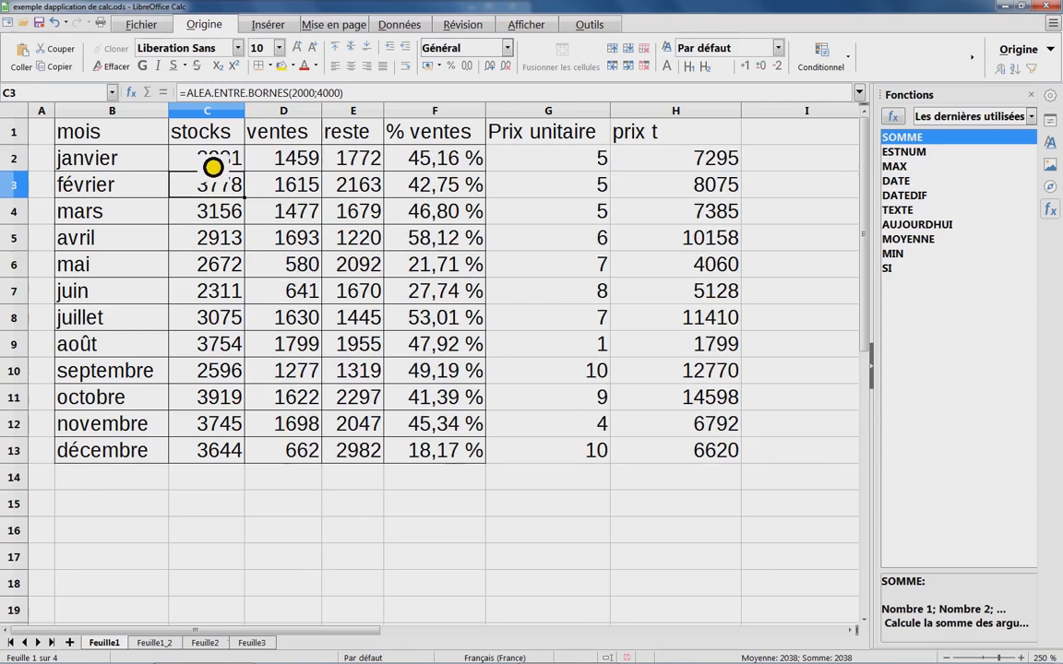
Fill the C2 stock formula down to C13 and give C2:C13 a light green background
click(213, 167)
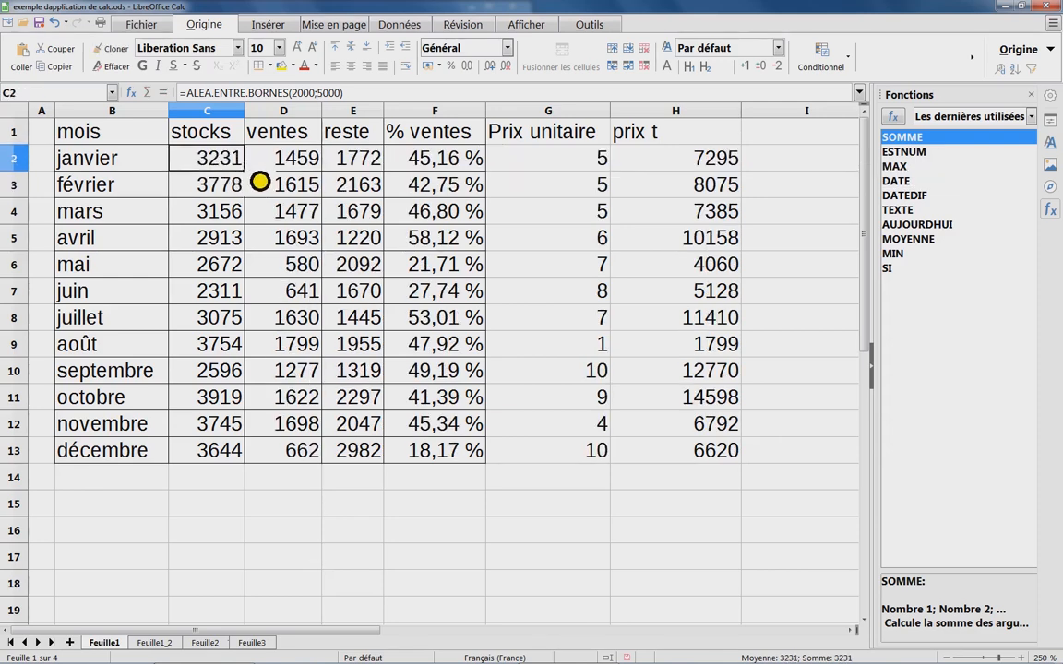
double_click(242, 172)
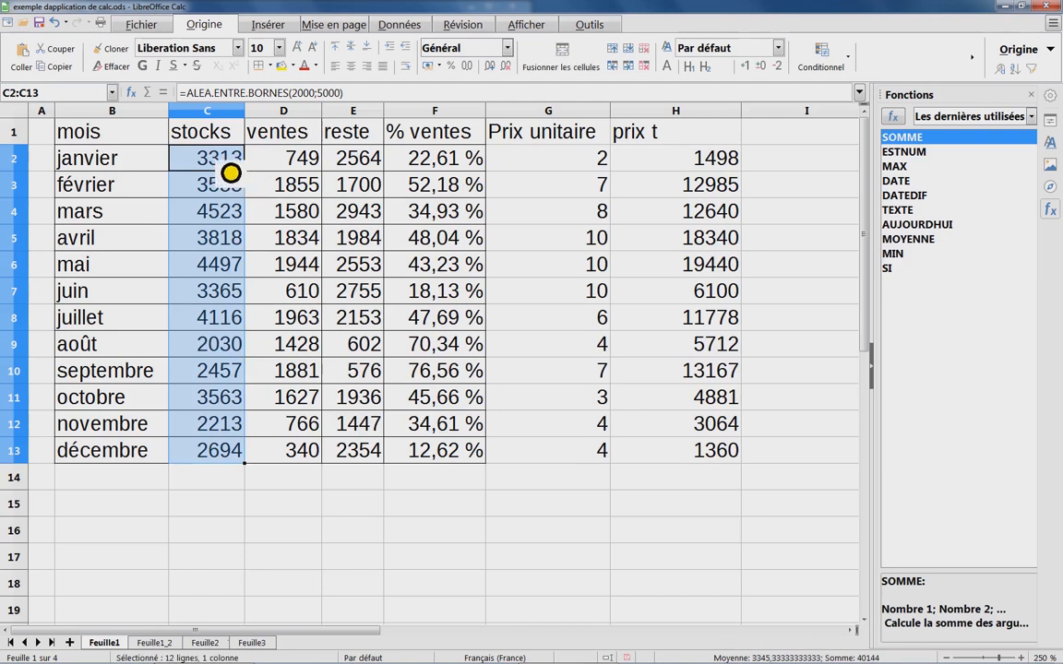
click(229, 171)
drag(222, 166, 226, 463)
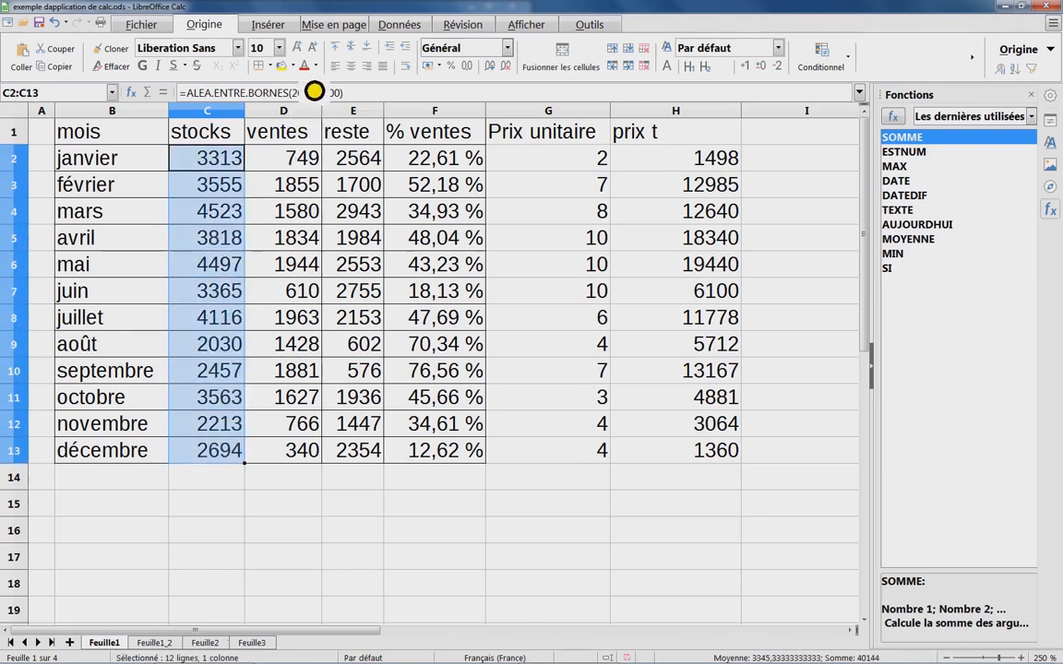
click(306, 78)
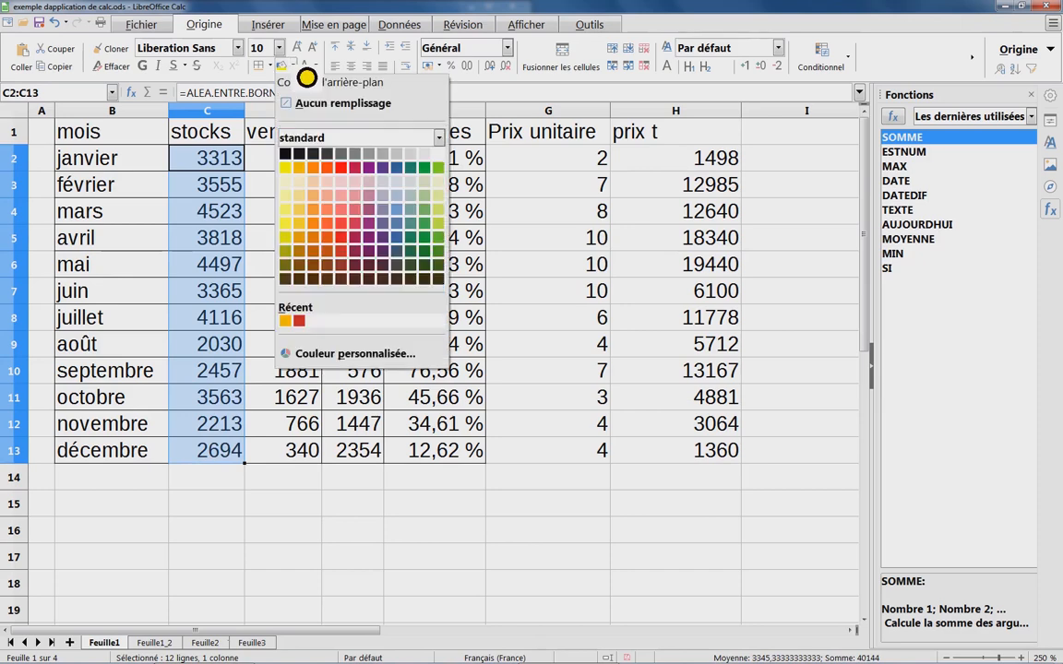
click(425, 197)
click(277, 214)
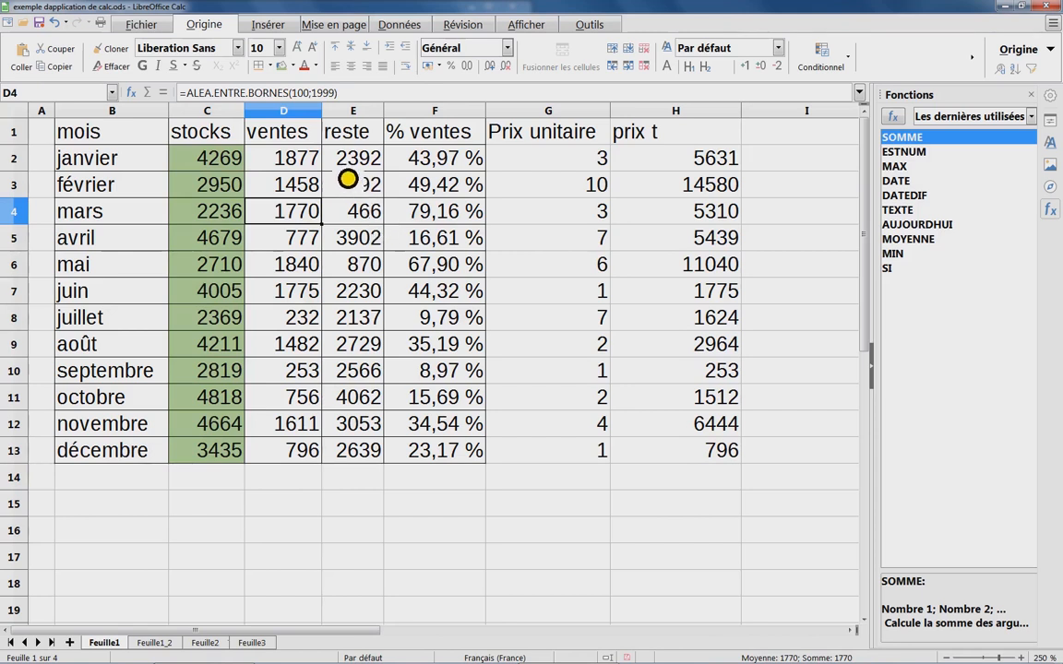
Change January's sales formula in D2 to =ALEA.ENTRE.BORNES(100;400) and fill it down to D13
click(282, 134)
click(298, 164)
double_click(302, 168)
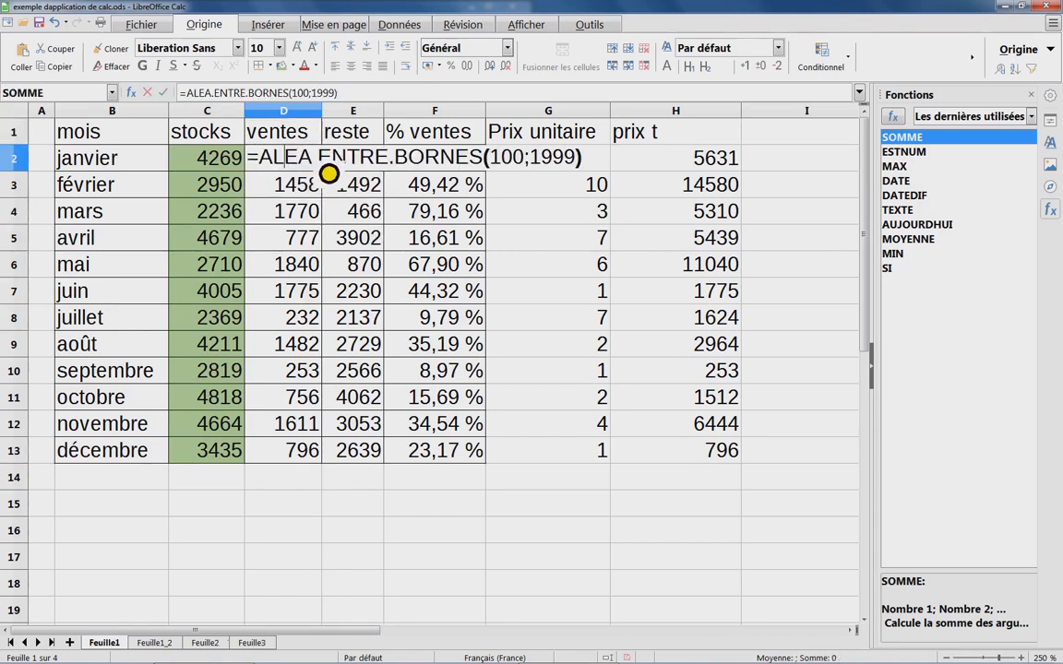
drag(274, 167, 505, 168)
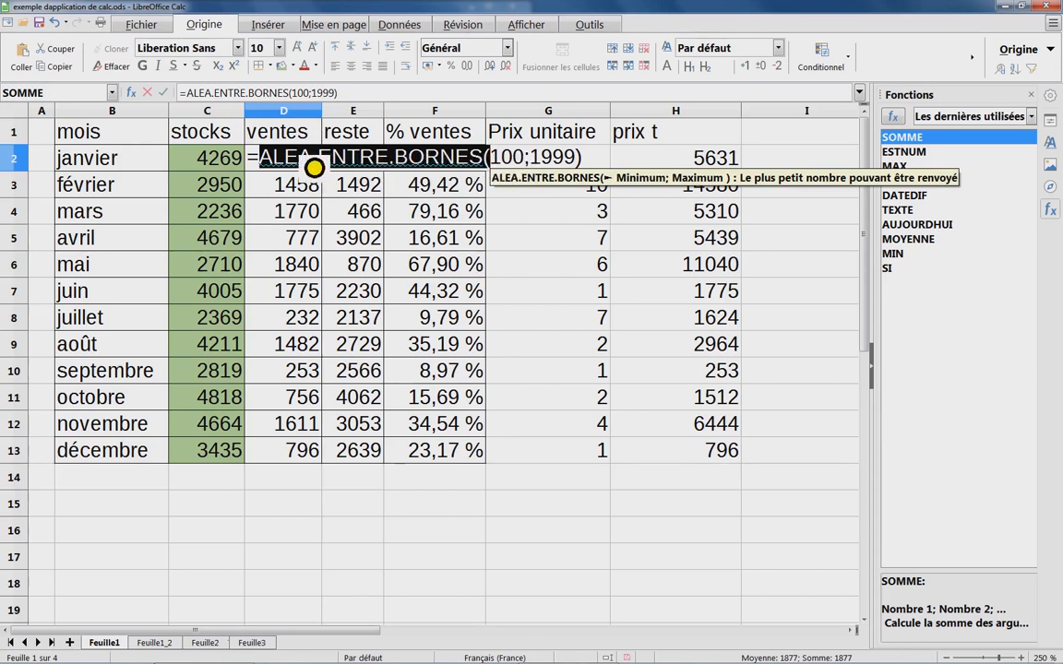
double_click(553, 162)
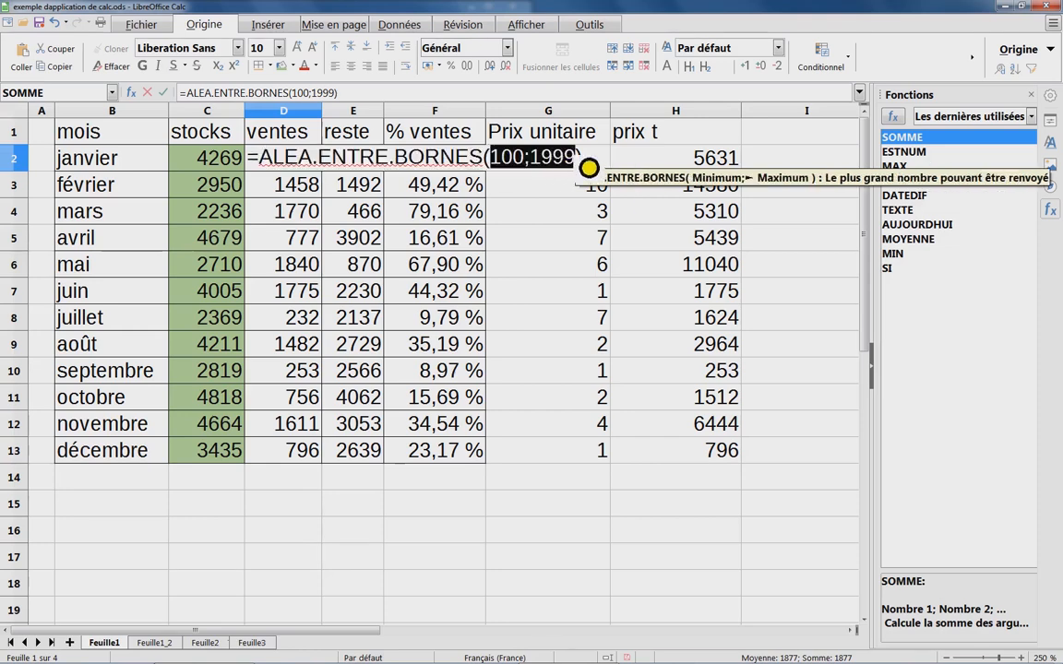
click(557, 167)
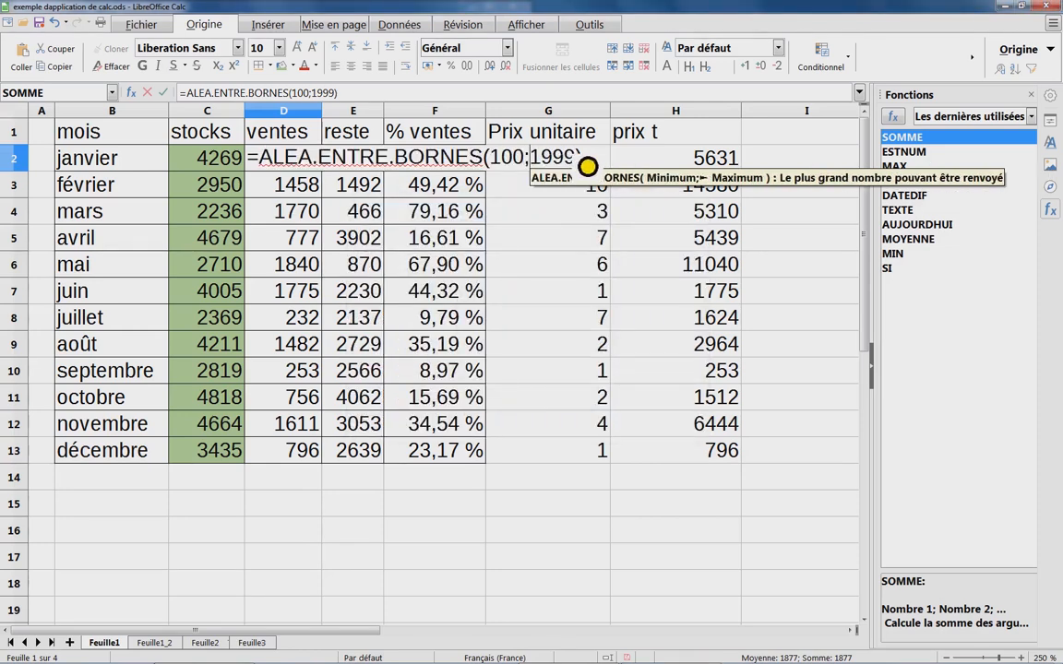
text(400)
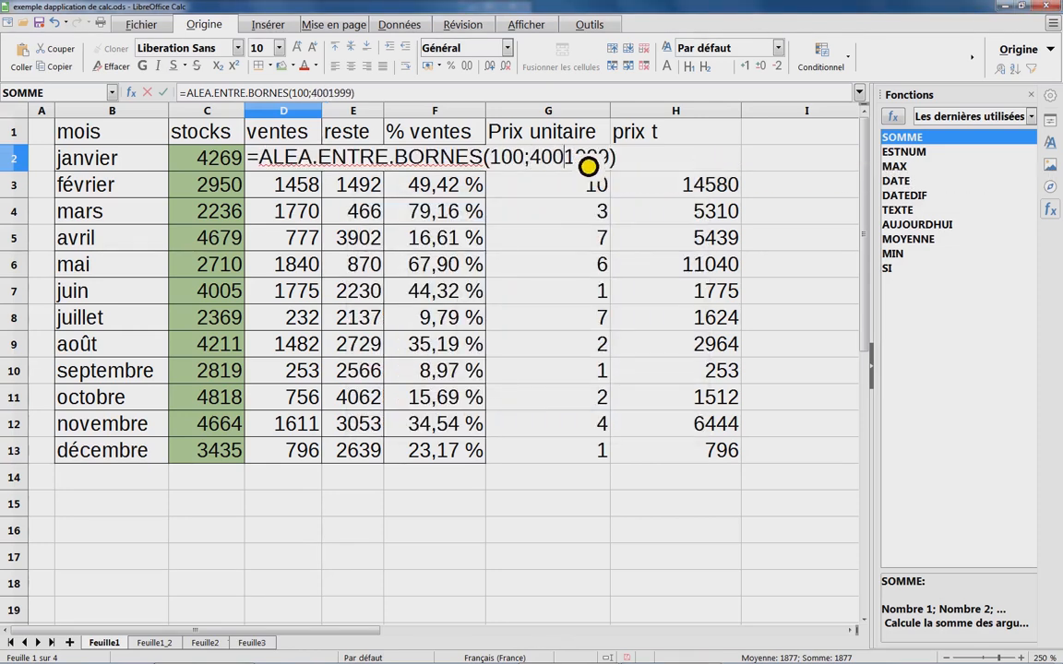
key(Delete)
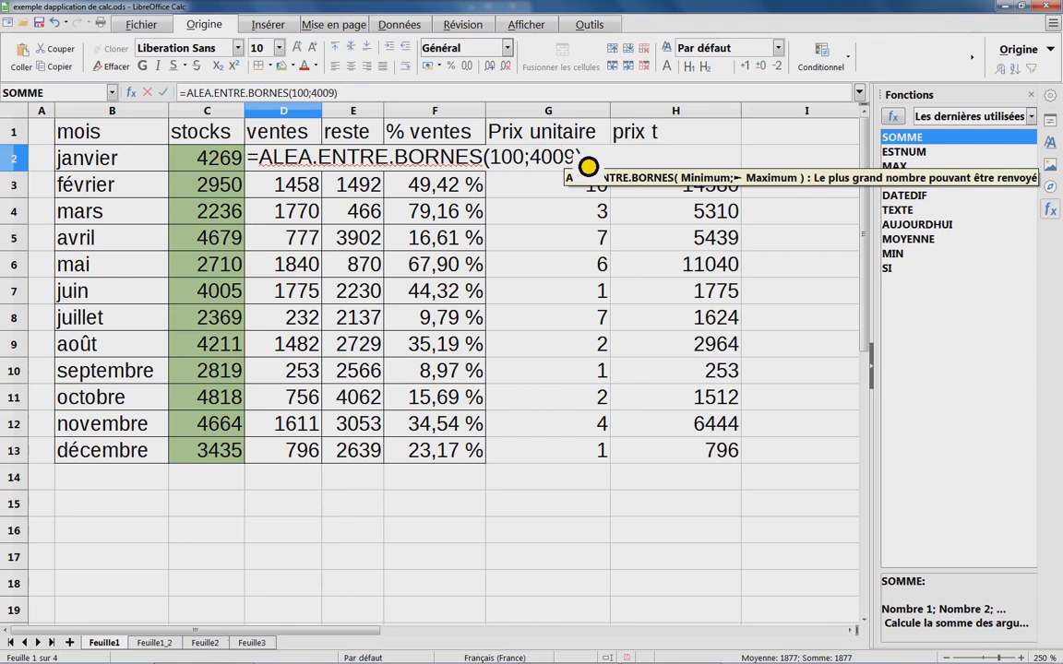
key(Return)
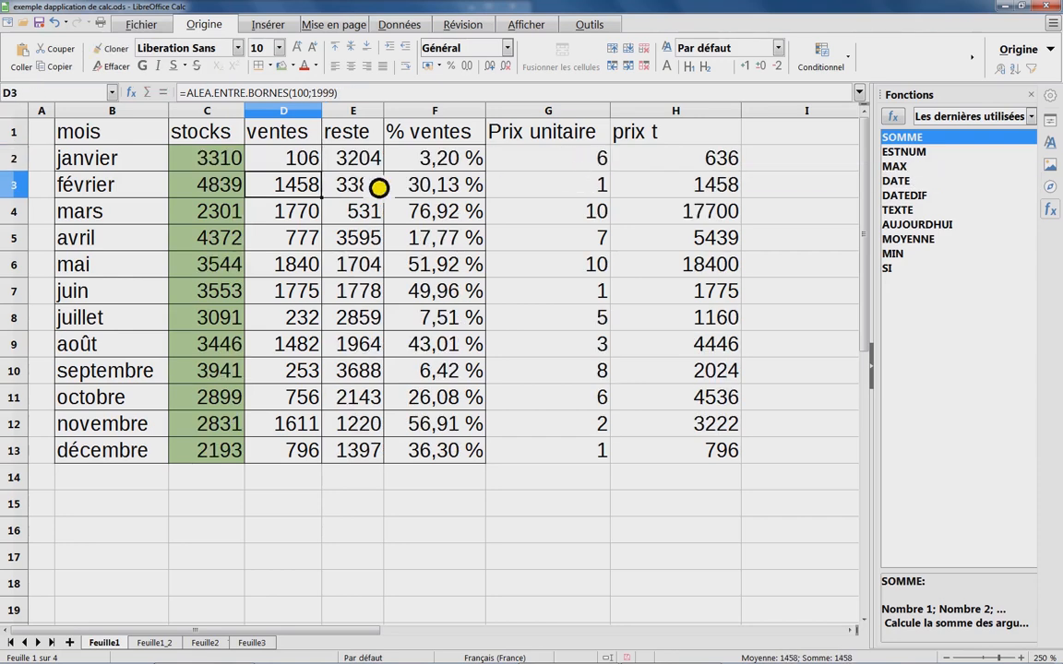
click(304, 165)
double_click(322, 171)
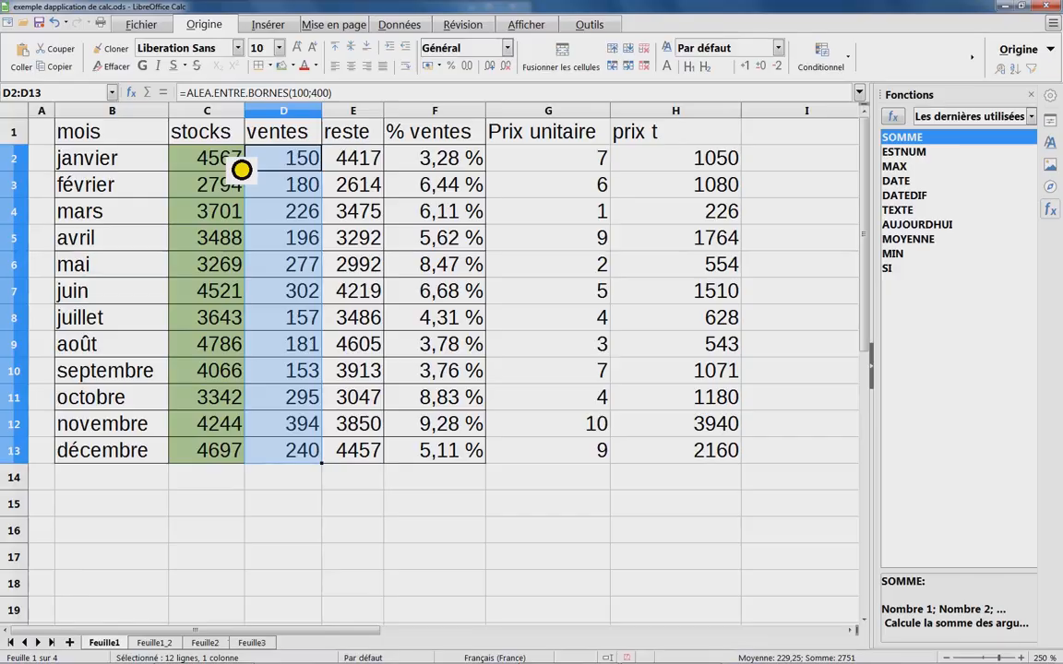
Copy stock cells C2:C13 and paste only their text, numbers and dates over the formulas, turning off the future overwrite warning
drag(238, 166, 237, 455)
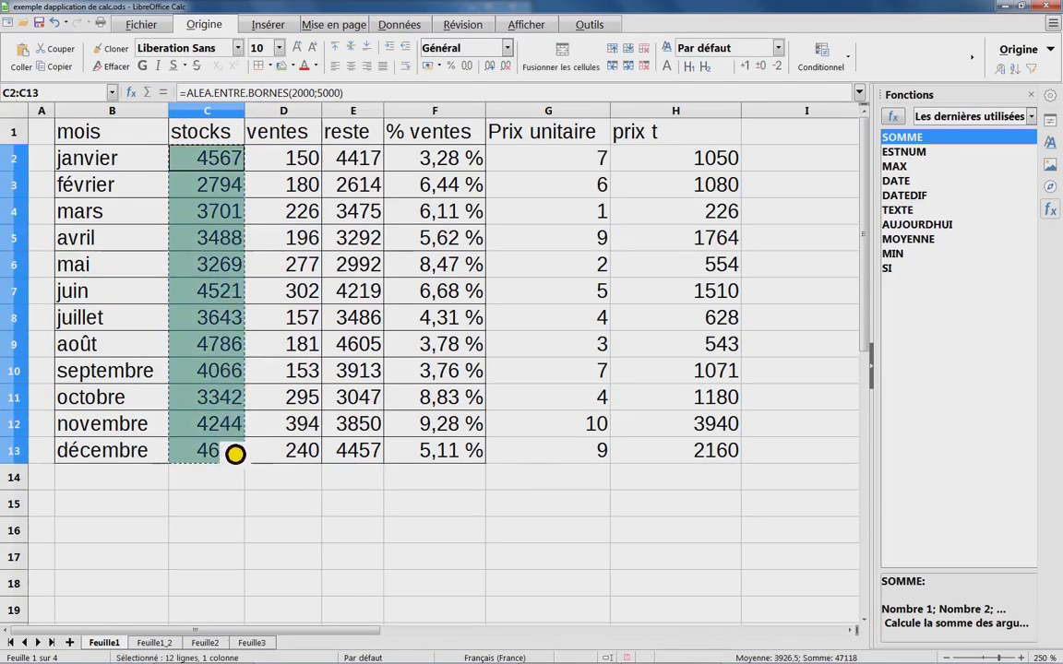
right_click(213, 175)
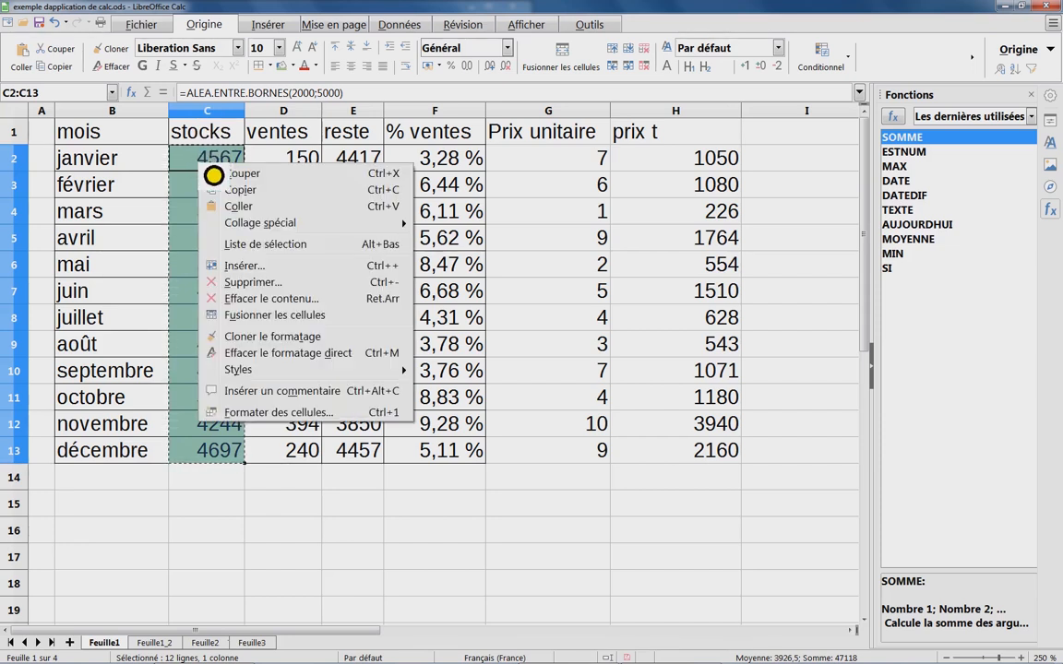
mouse_move(250, 232)
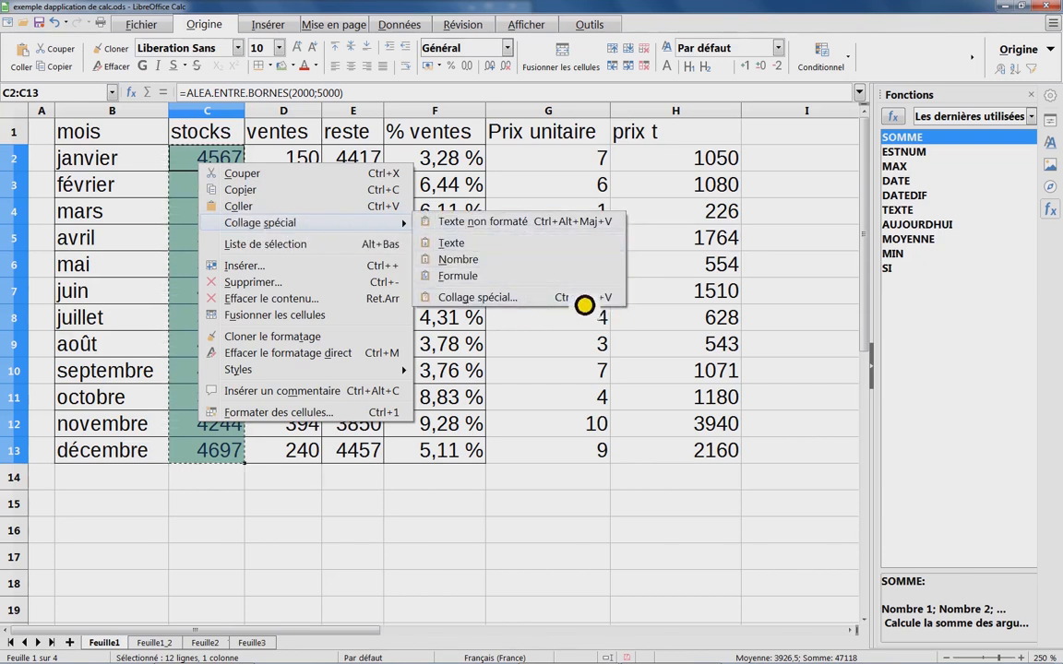
click(518, 301)
drag(493, 186, 377, 157)
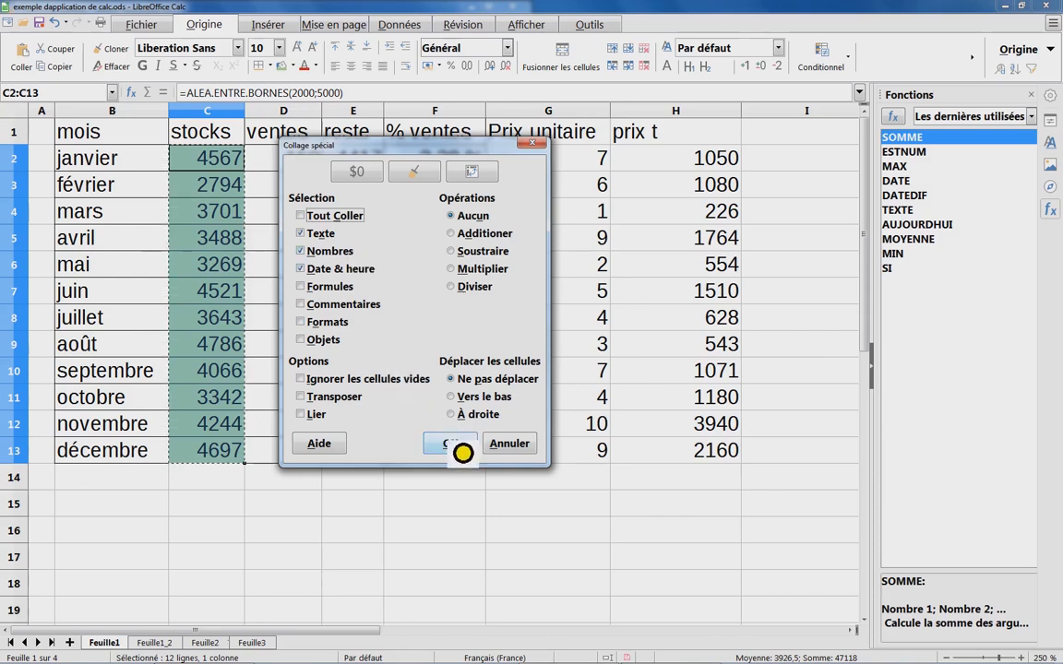
click(464, 451)
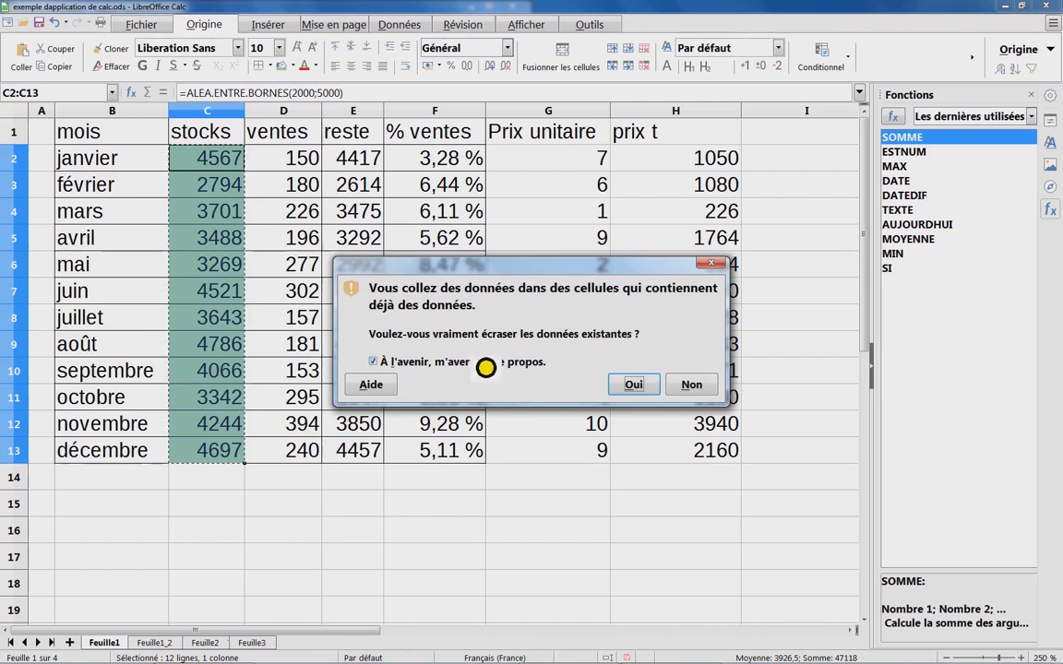
click(403, 367)
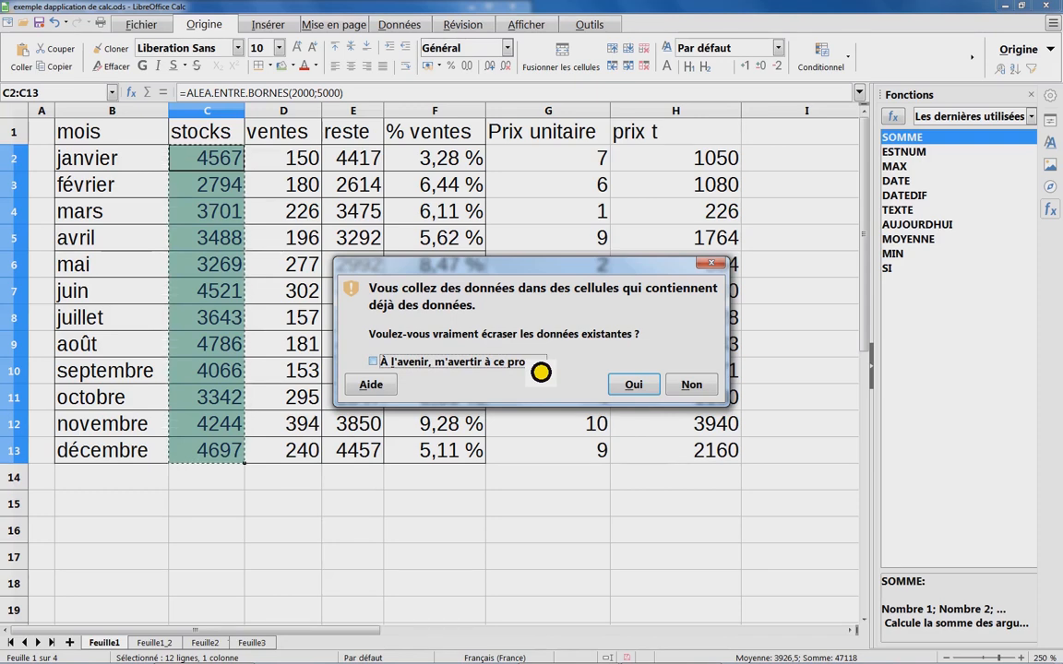
click(639, 387)
click(220, 174)
click(218, 166)
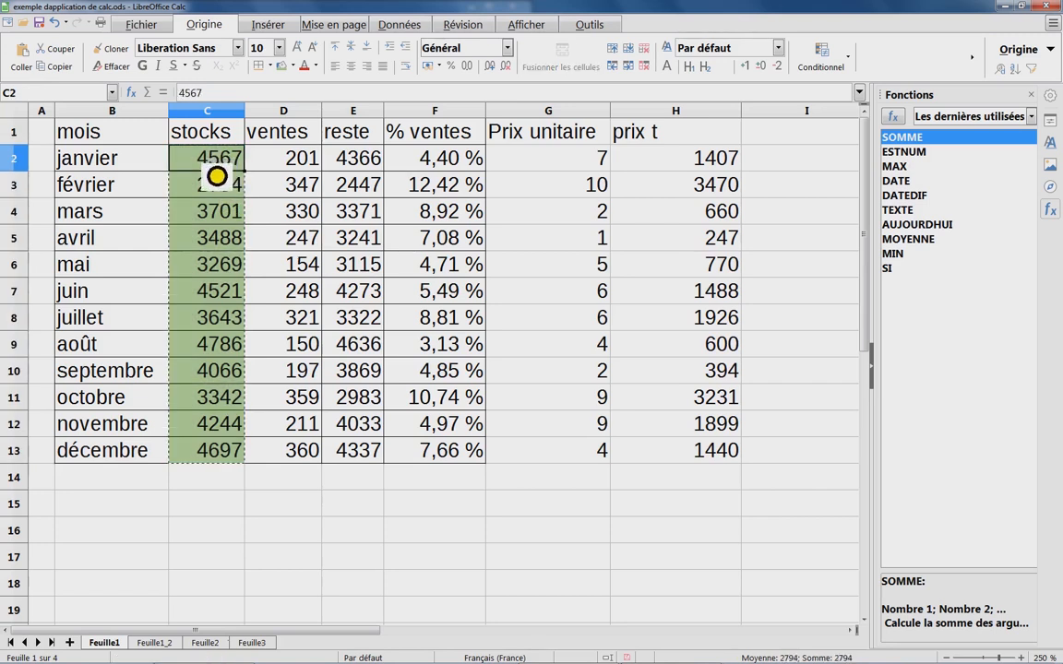
double_click(229, 164)
click(220, 184)
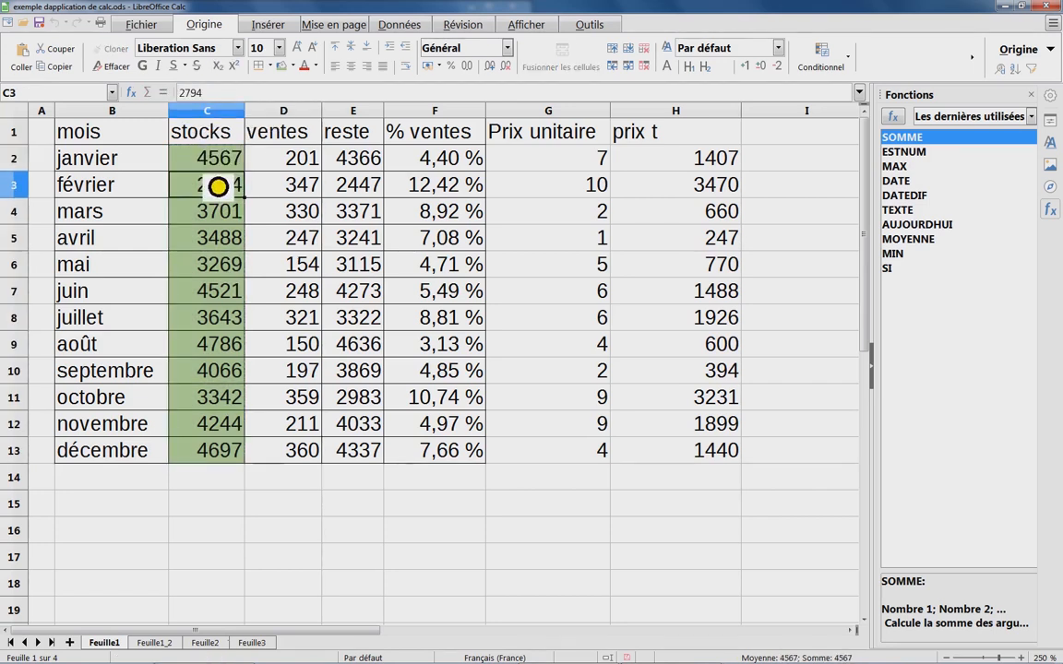
Replace the random sales formulas in D2:D13 with fixed values using the numbers-only paste special
click(280, 164)
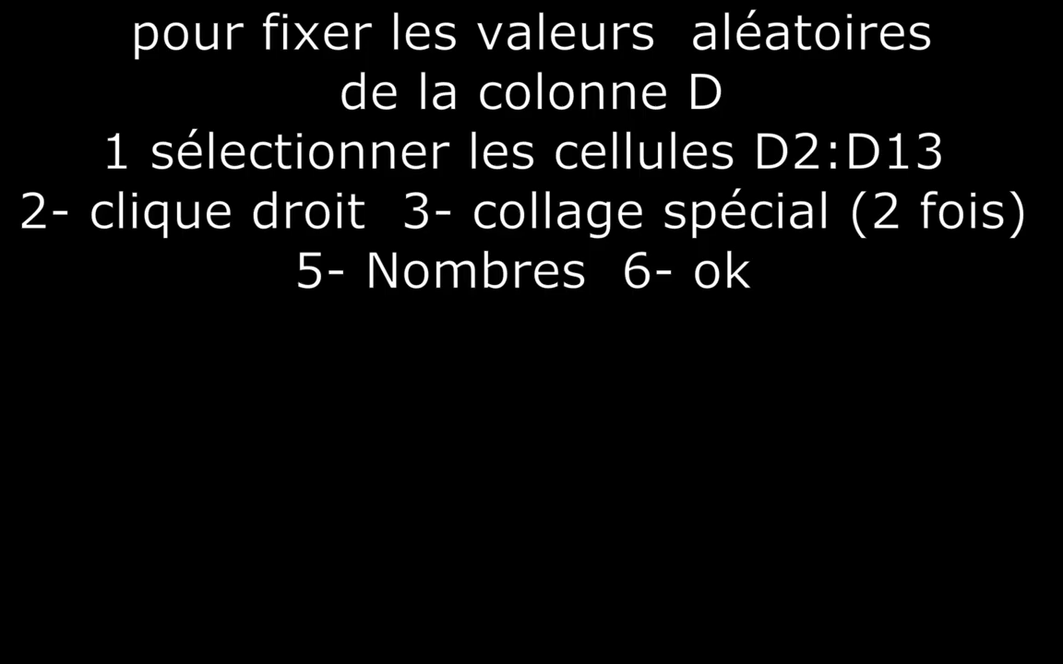
drag(280, 158, 290, 463)
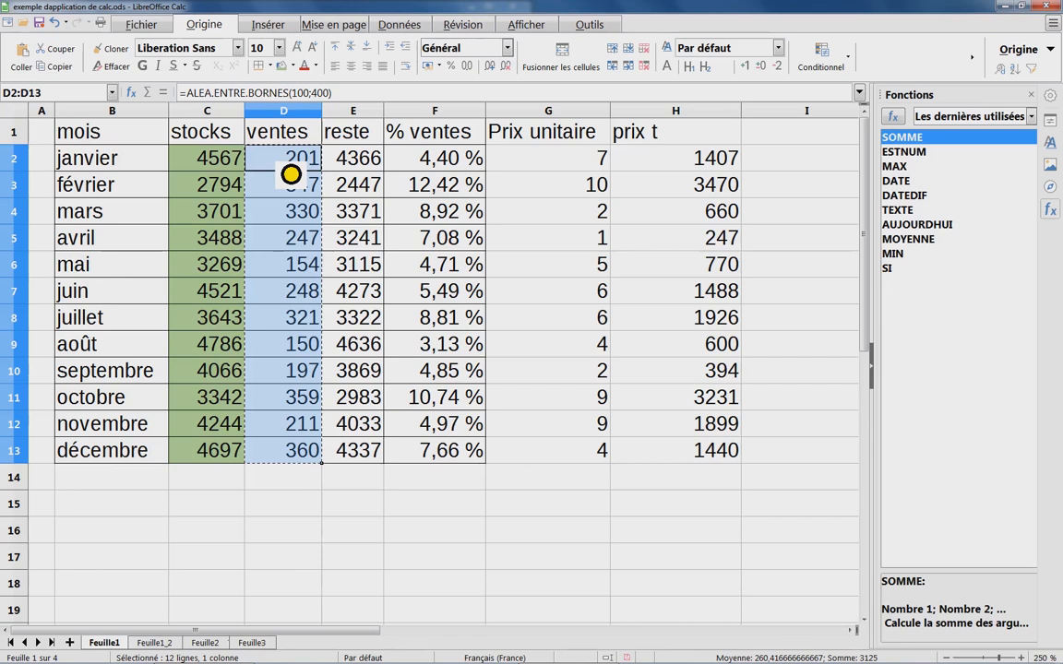
right_click(290, 173)
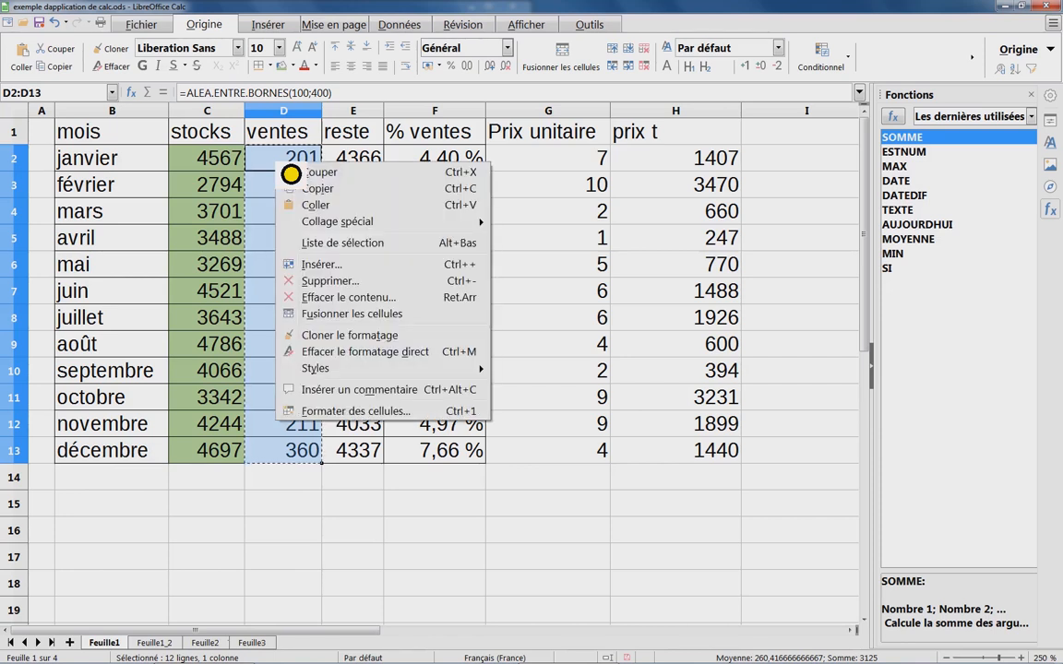
mouse_move(304, 227)
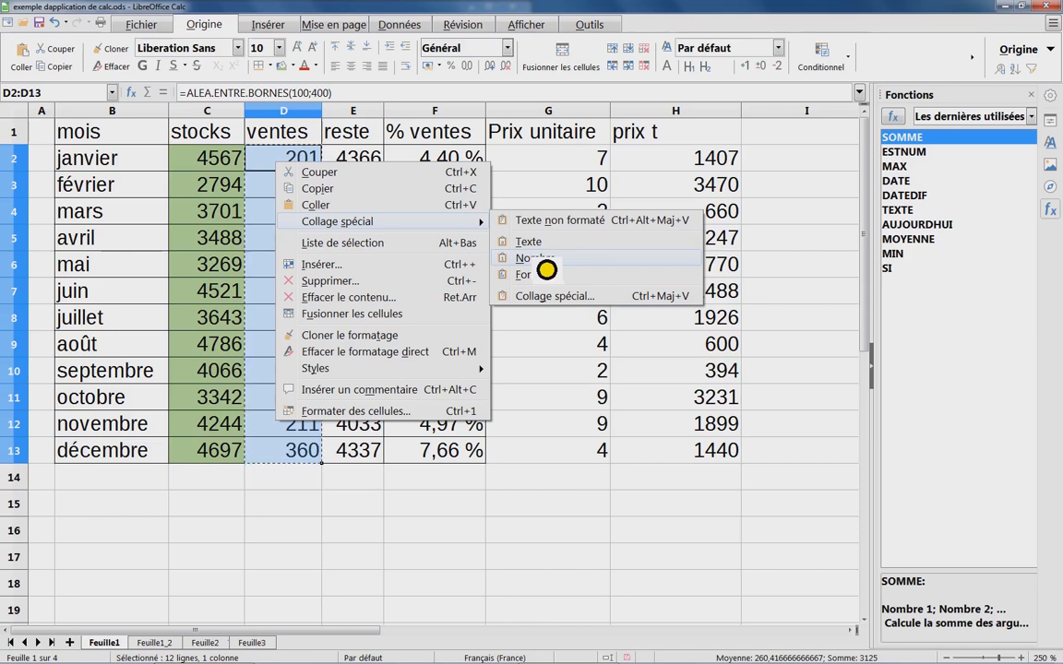
click(544, 266)
click(294, 181)
click(269, 164)
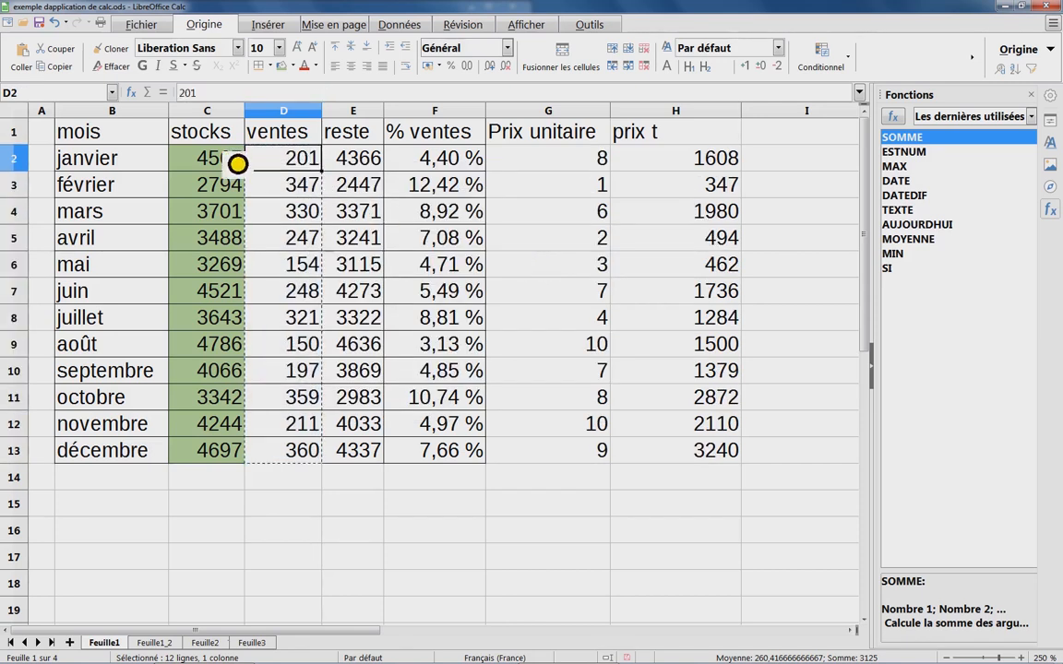
Check the formula in E2, and clear the contents of the reste cells E2:E13
click(237, 163)
click(355, 157)
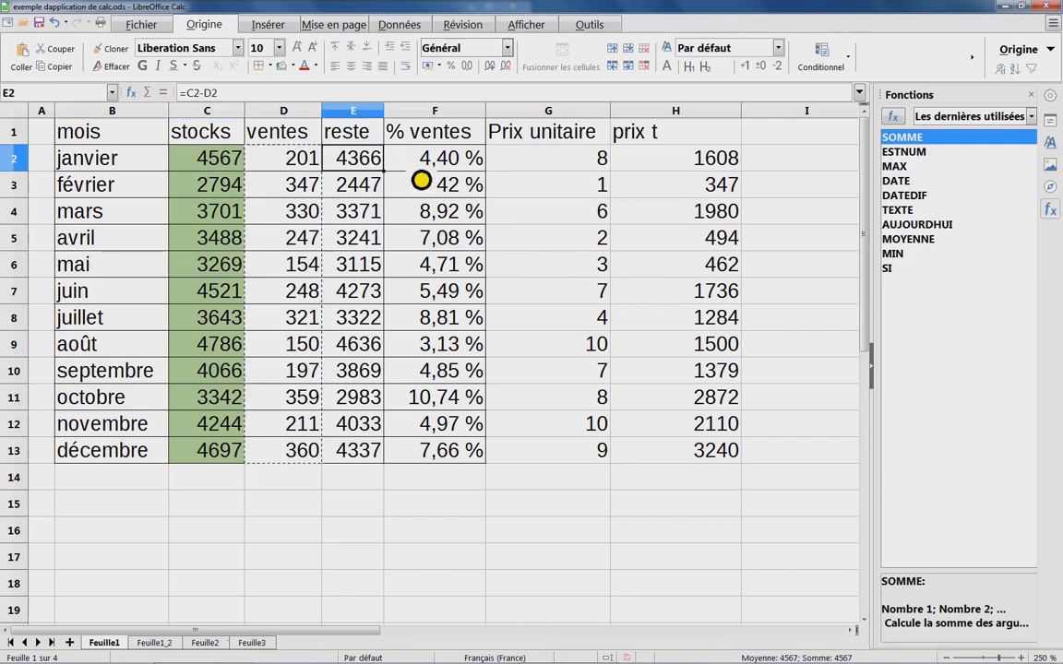
double_click(370, 170)
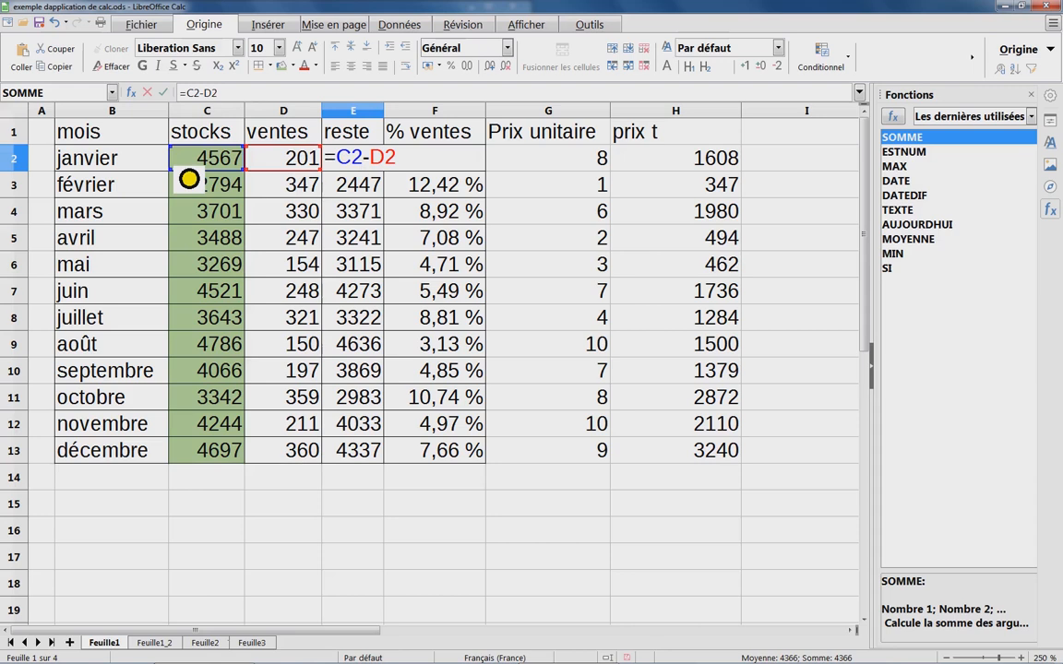
key(Escape)
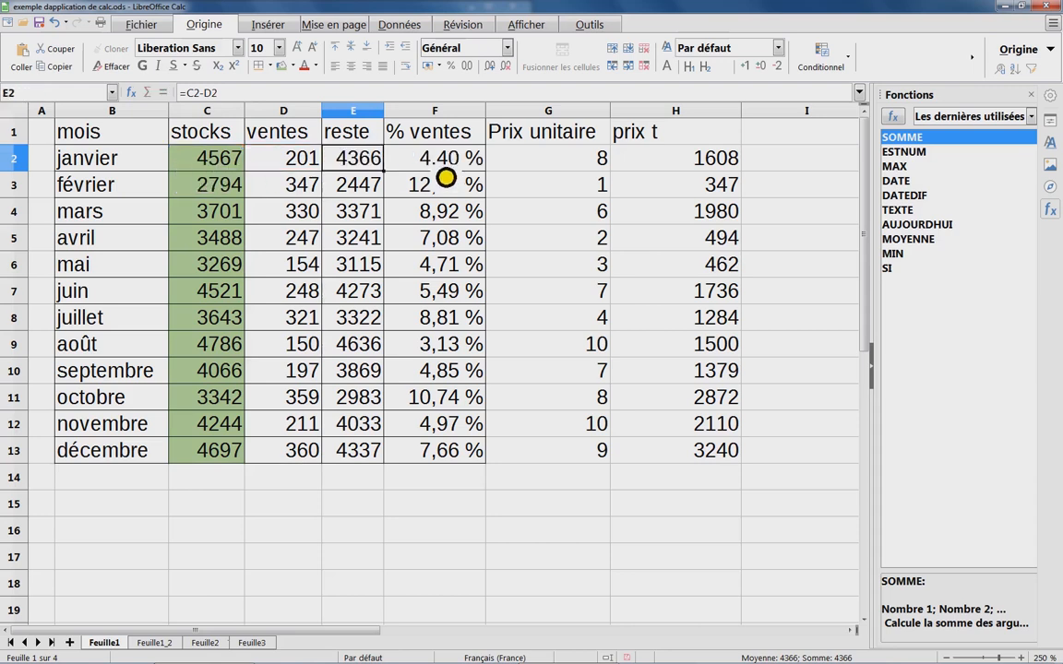
double_click(374, 161)
key(Escape)
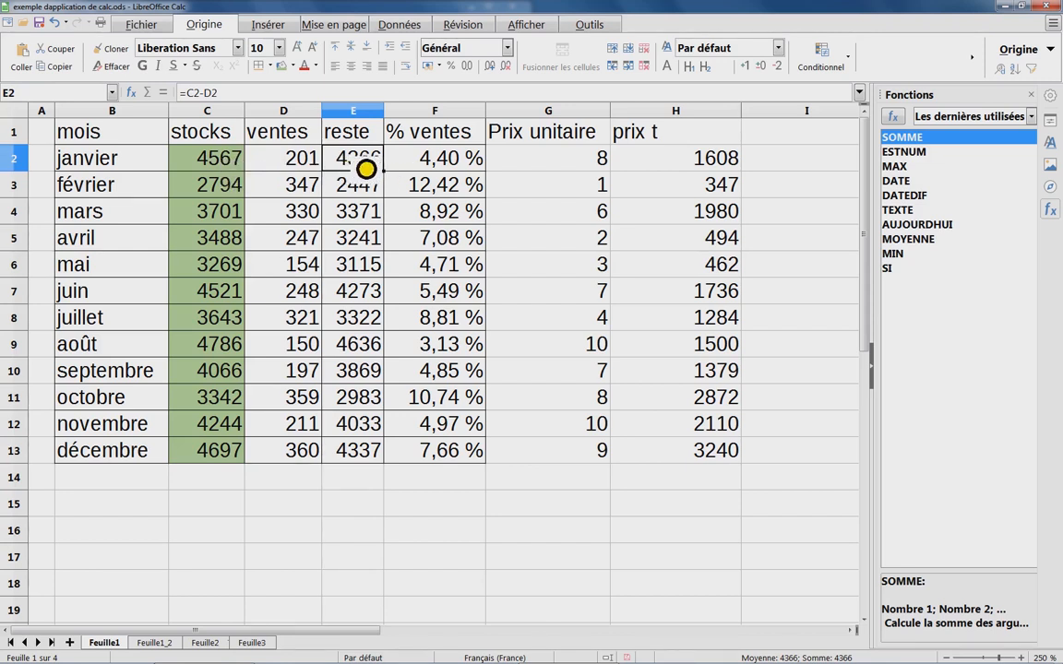
drag(373, 173, 379, 475)
key(Delete)
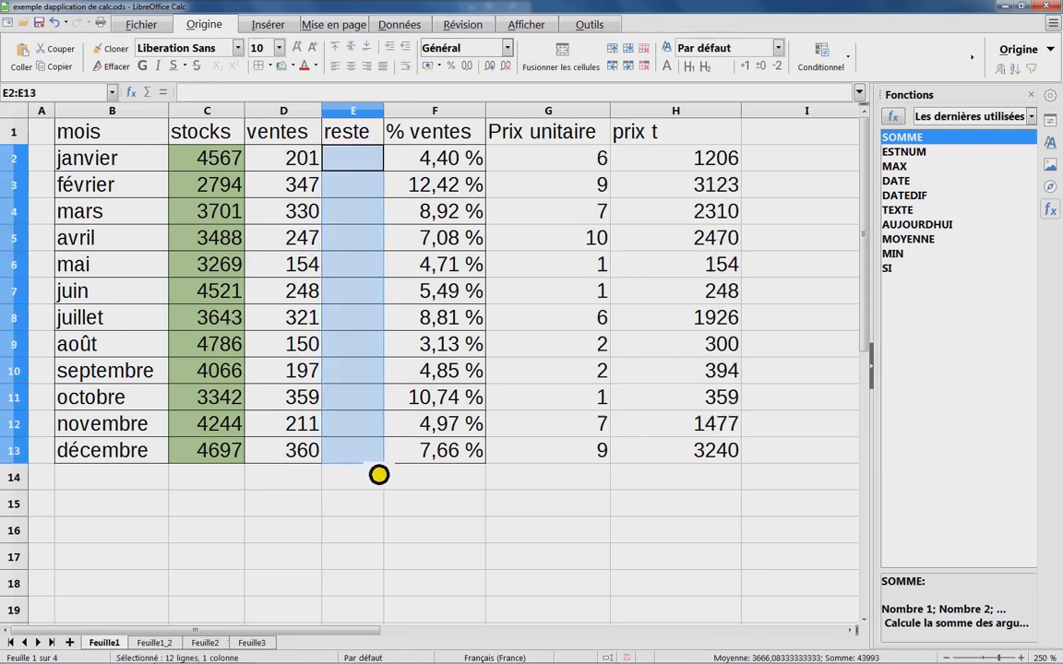
Enter the formula =C2-D2 in E2 to calculate January's remaining stock
click(372, 168)
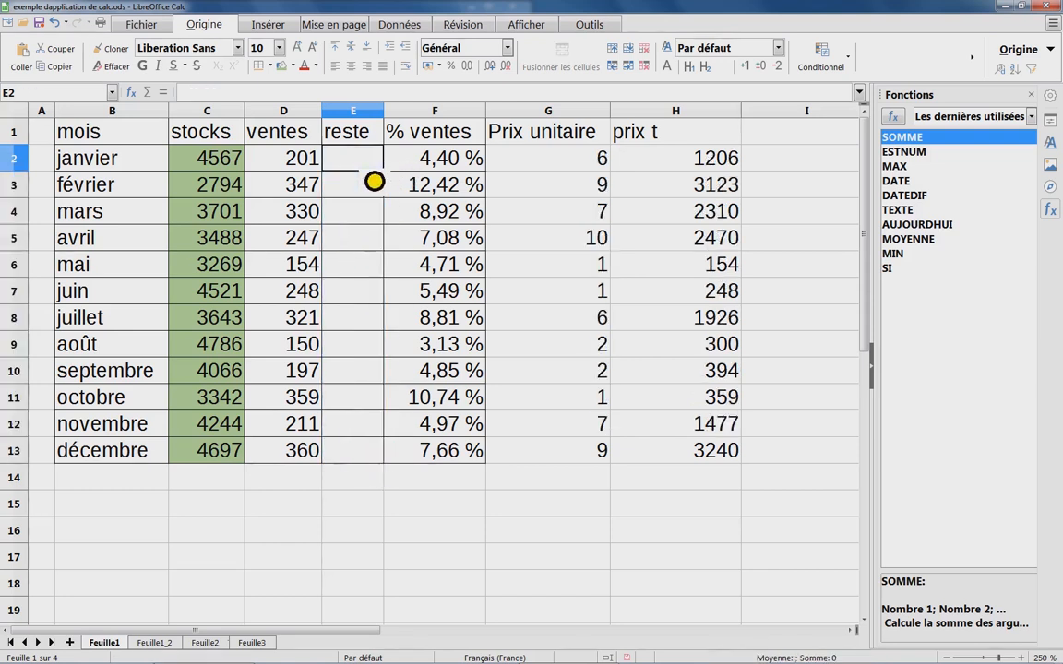
text(=)
click(219, 170)
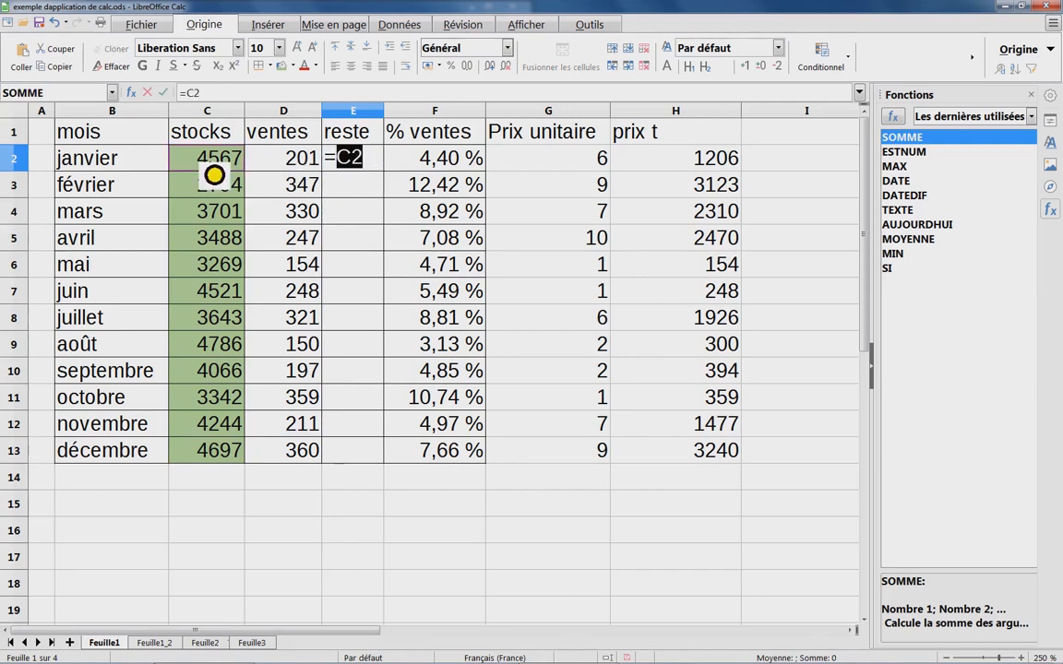
text(-)
click(299, 166)
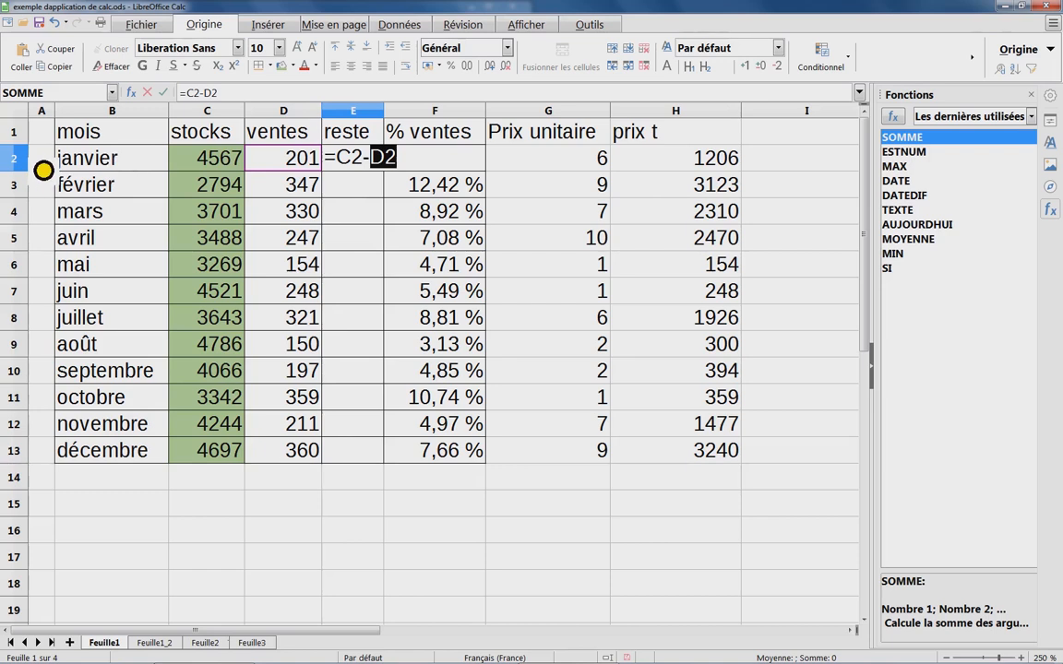
key(Return)
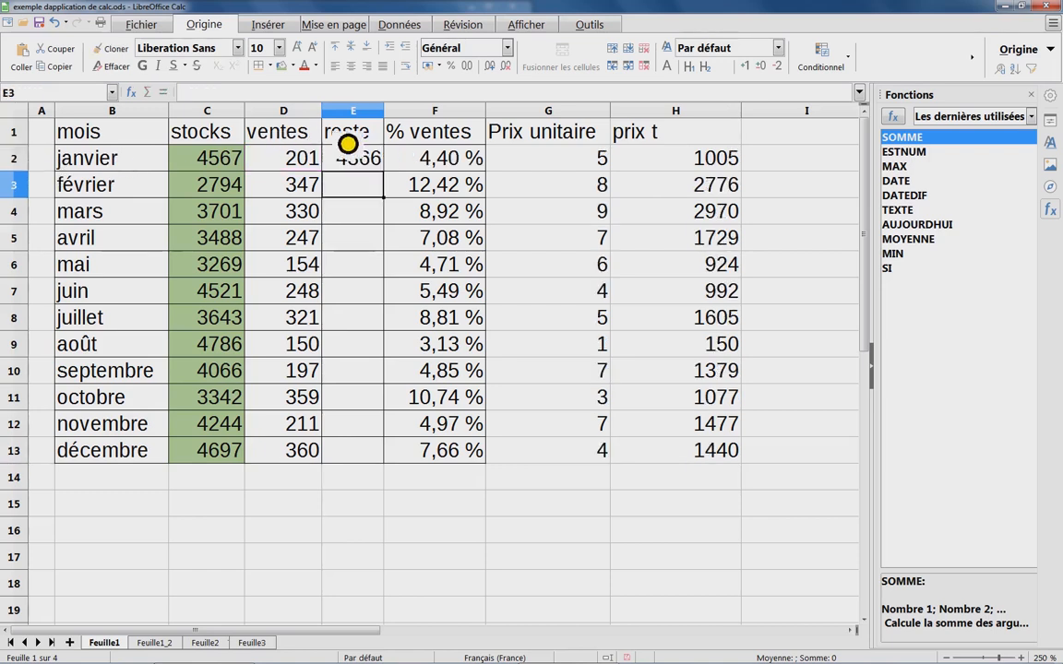
Try filling the E2 formula down to E13, and undo the fill
click(355, 159)
drag(403, 184, 394, 474)
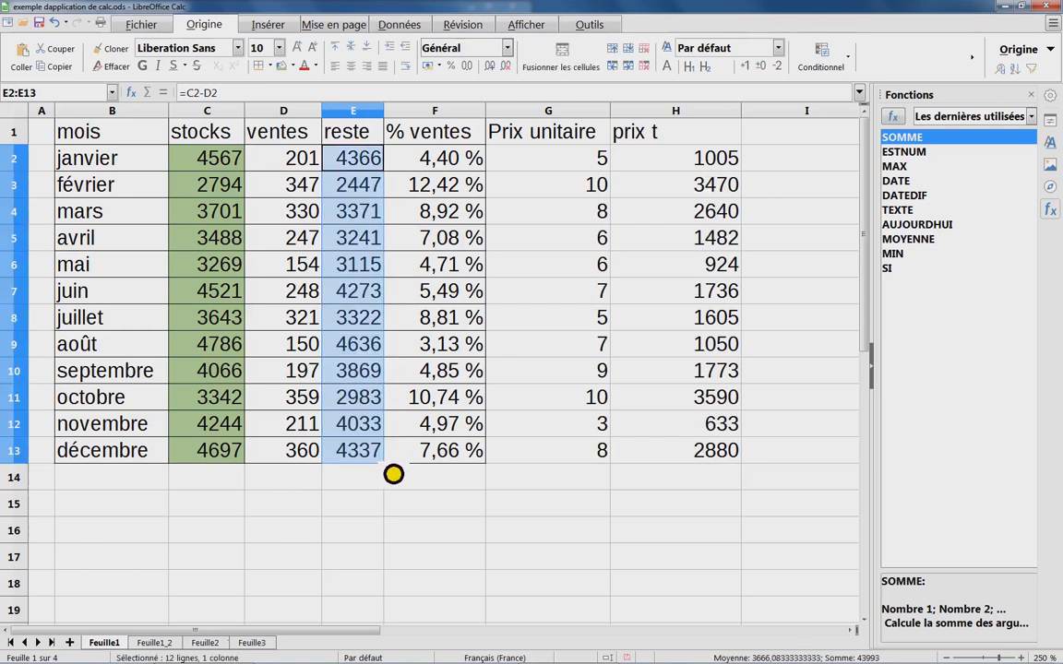
key(ctrl+z)
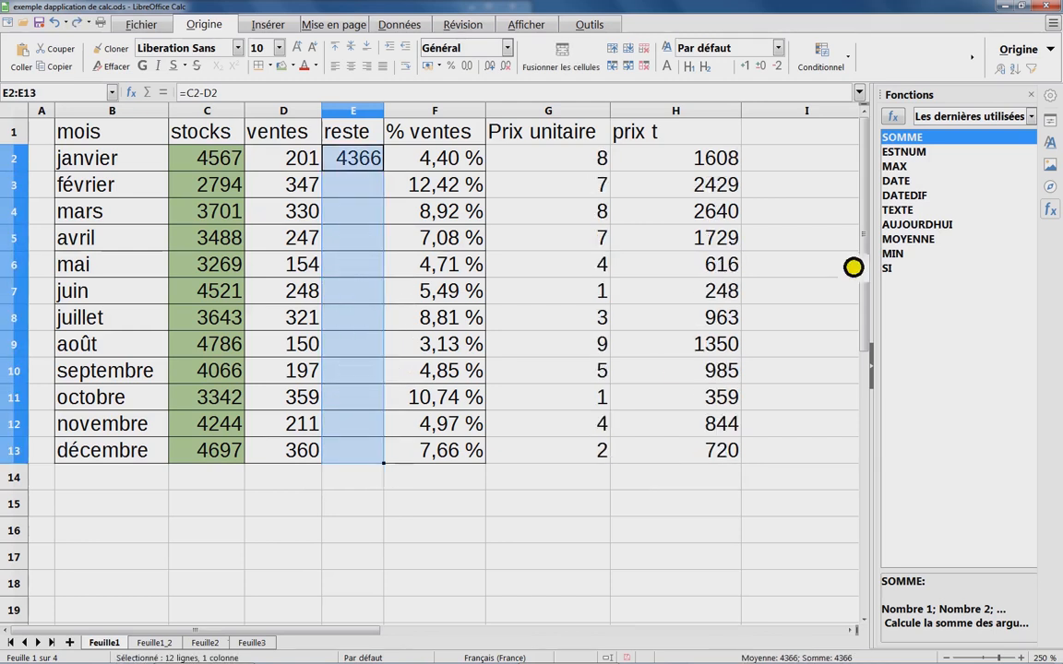
Auto-fill January's remaining-stock formula from E2 through the December row, E13
click(450, 156)
click(351, 155)
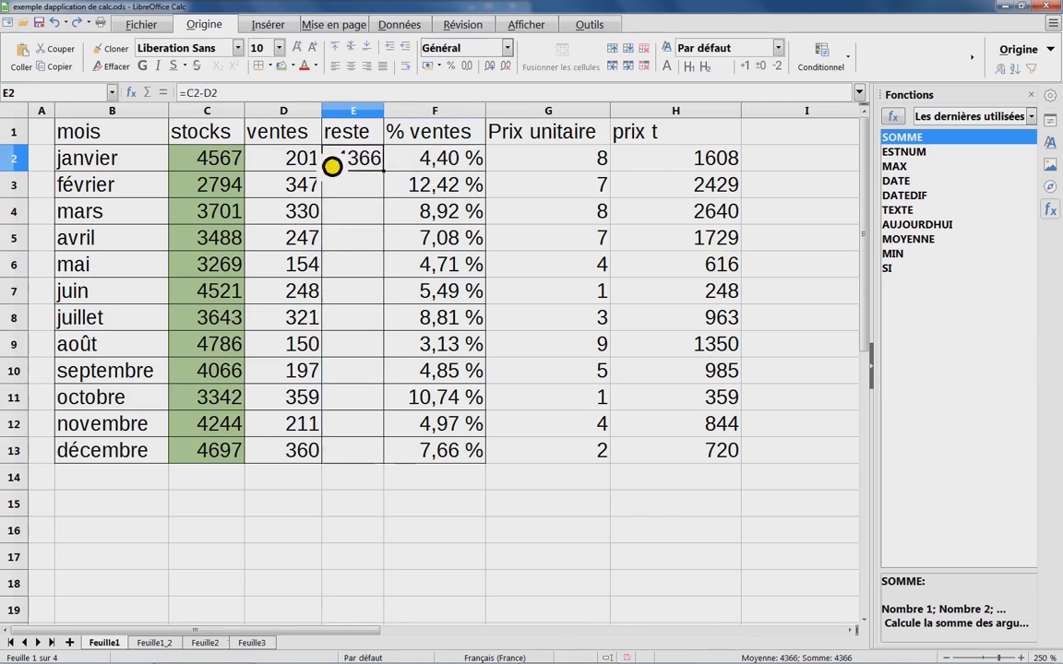
double_click(397, 184)
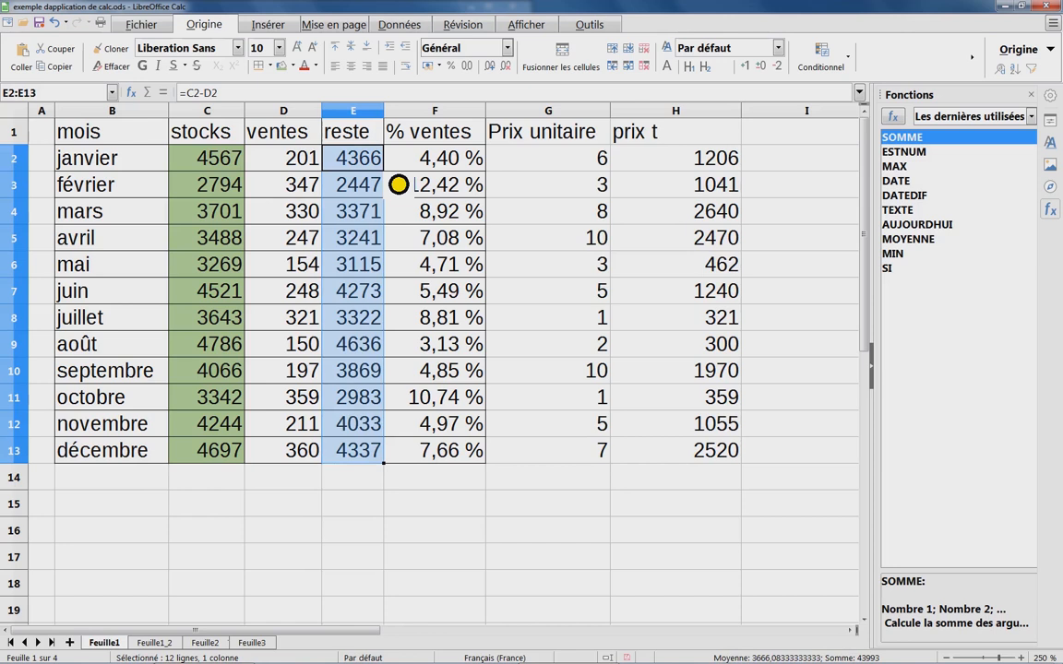
Enter the sales percentage formula =D2/C2 in F2 and fill it down to F13
click(420, 170)
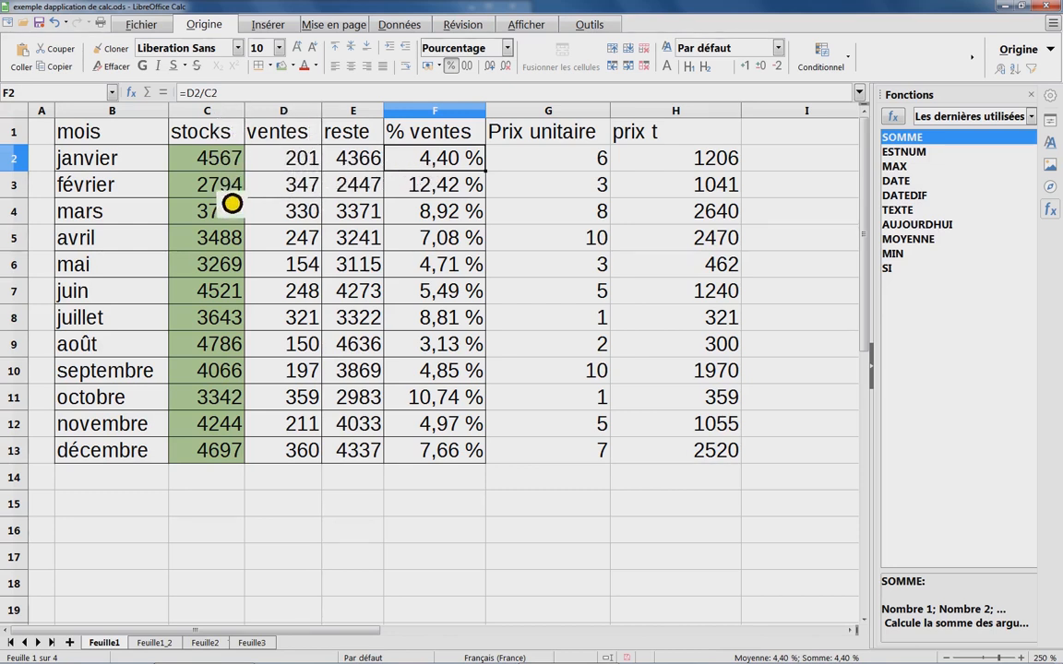
double_click(446, 171)
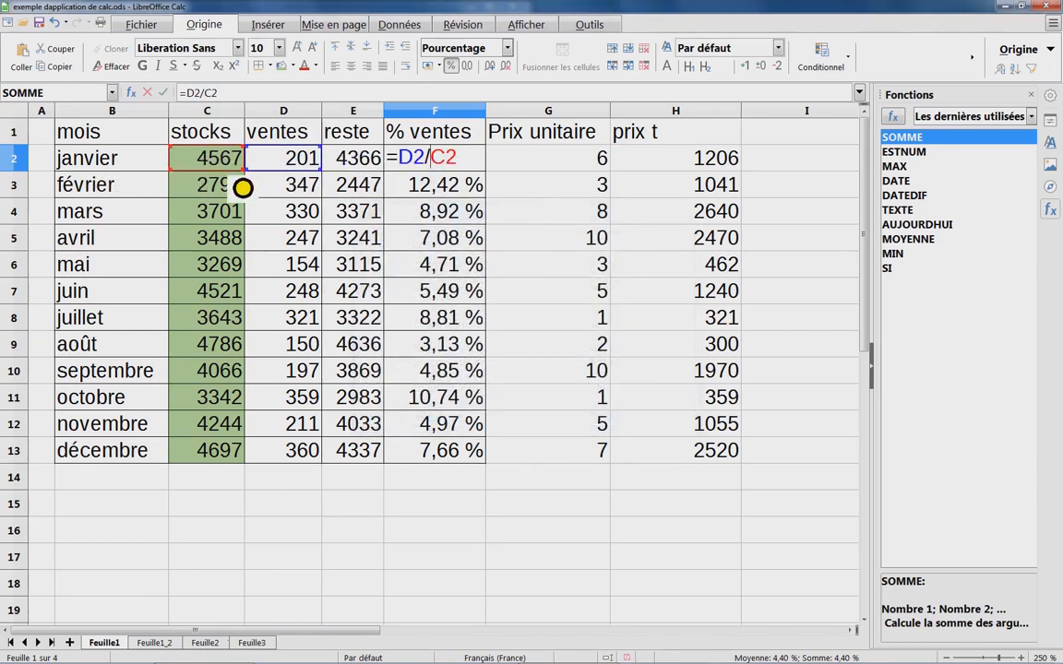
key(Escape)
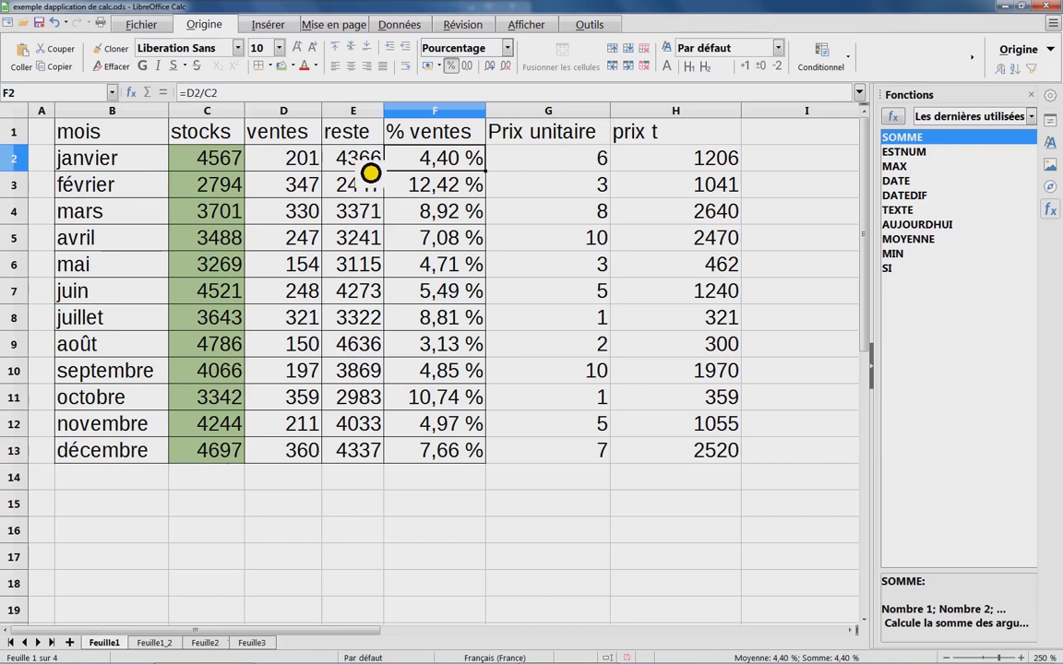
text(=)
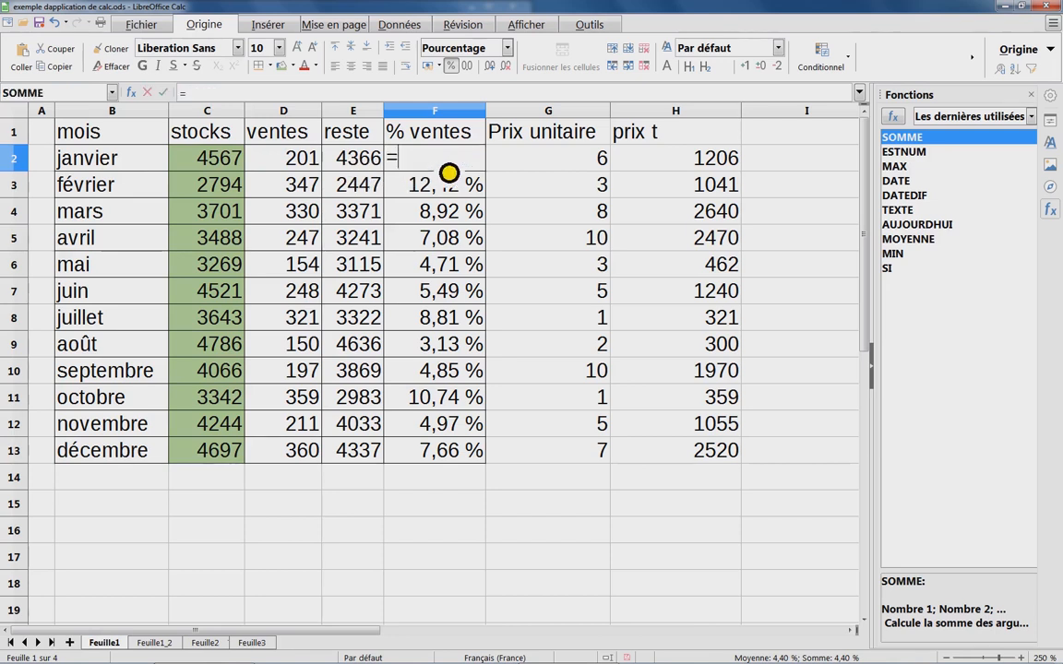
click(305, 171)
text(/)
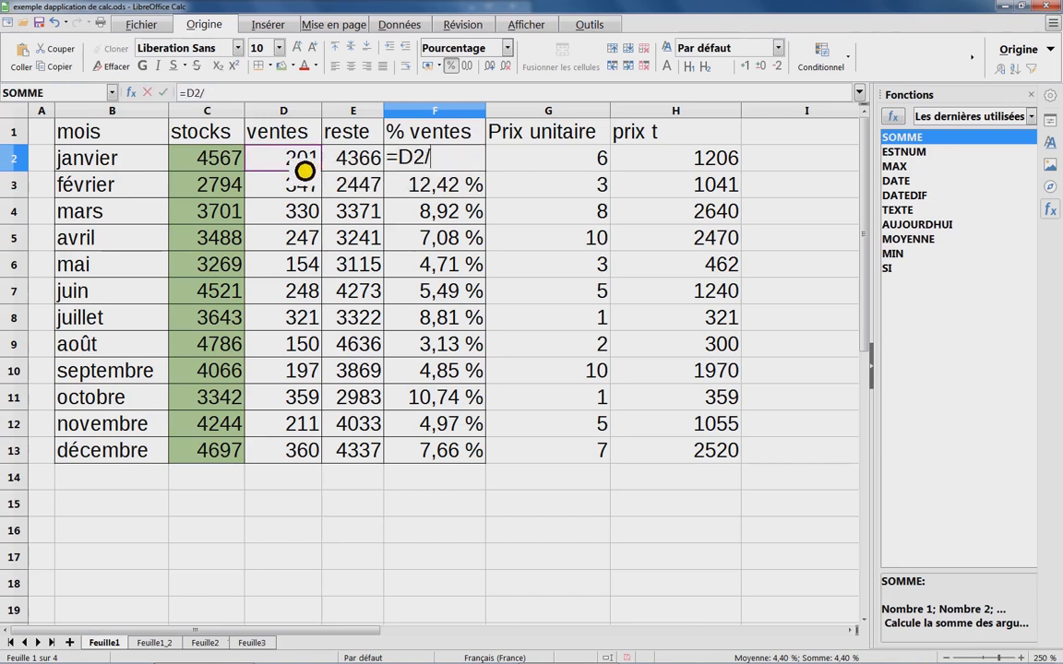
click(221, 173)
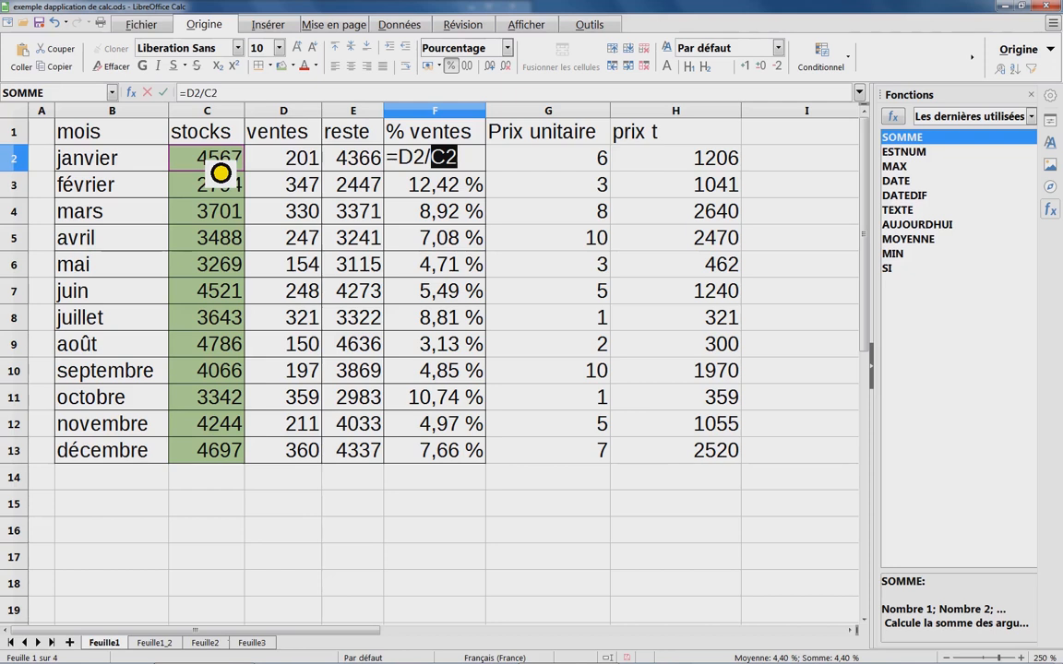
key(Return)
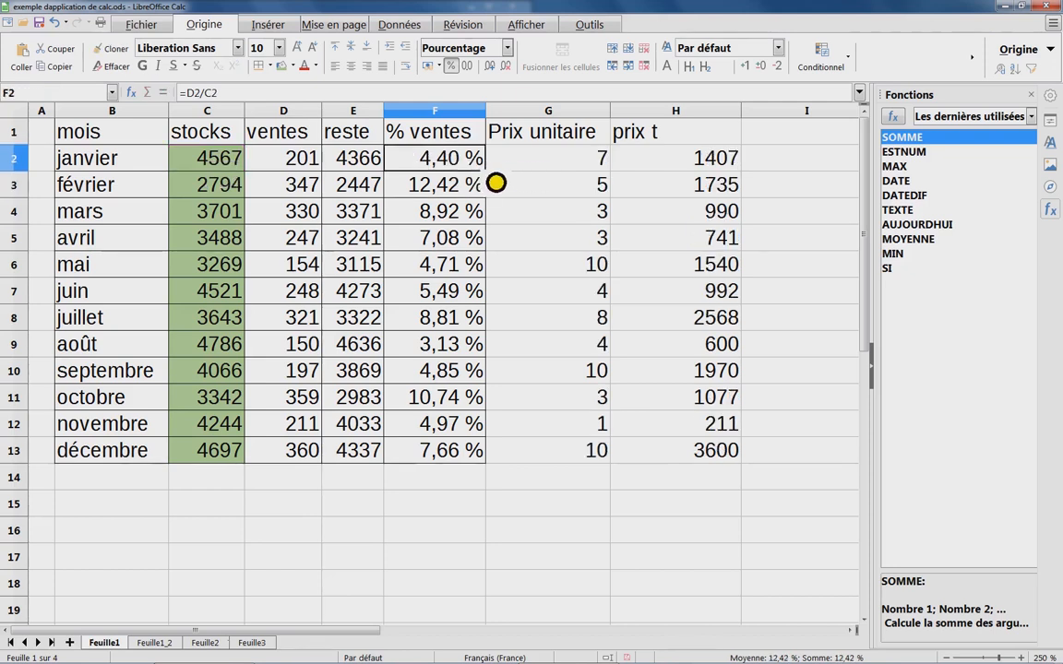
double_click(489, 175)
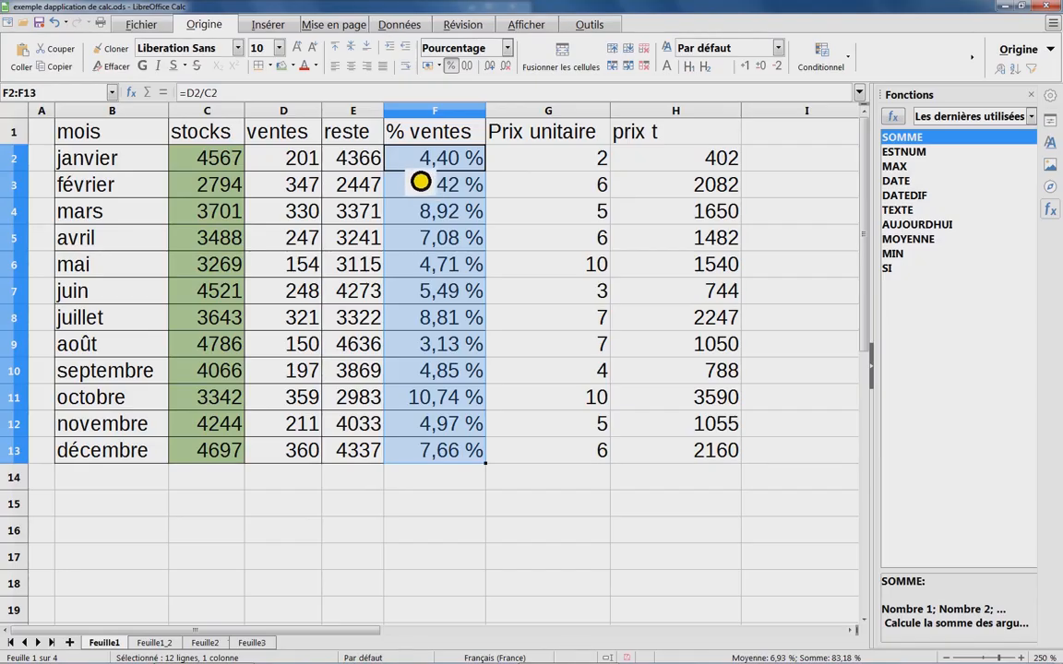
Open the cell formatting for F2:F13 and choose the Pourcentage number category
right_click(422, 177)
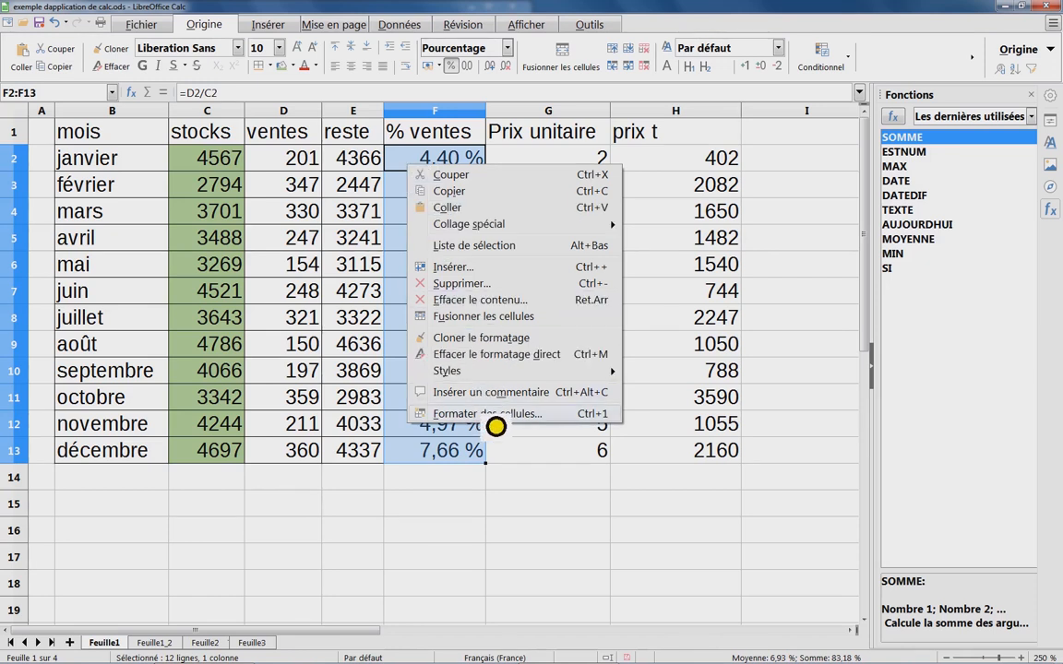
click(495, 420)
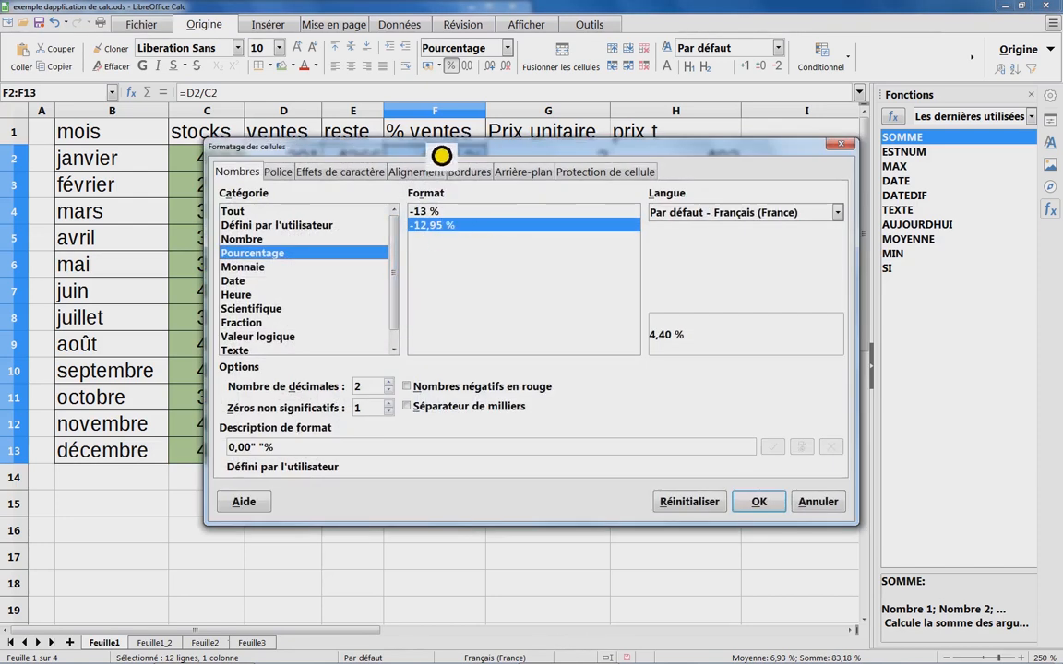
drag(404, 147, 421, 113)
click(269, 175)
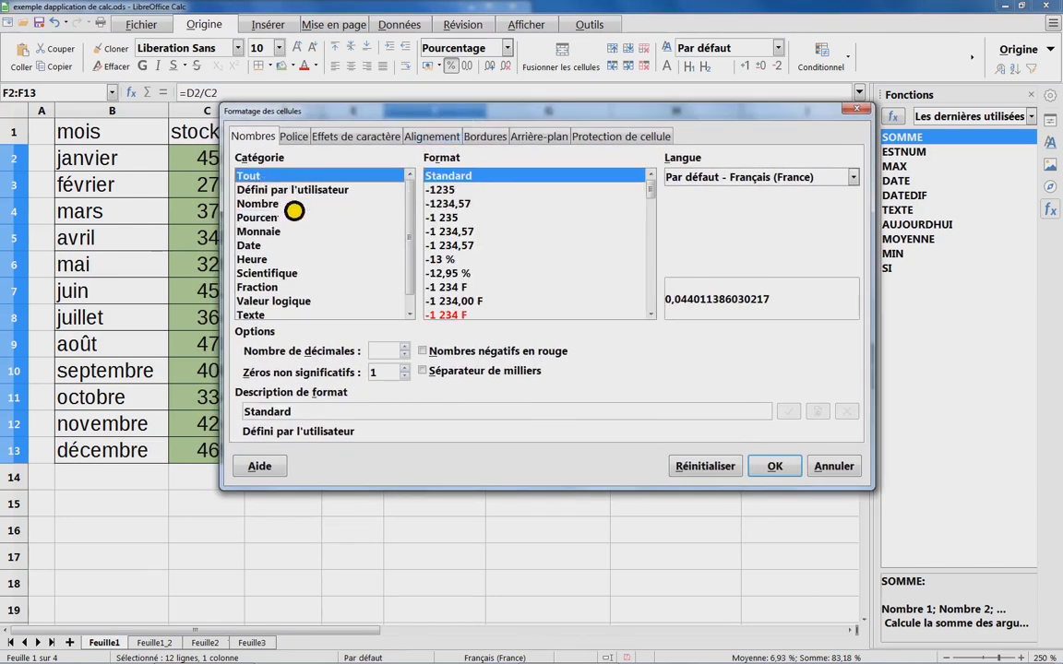
click(277, 218)
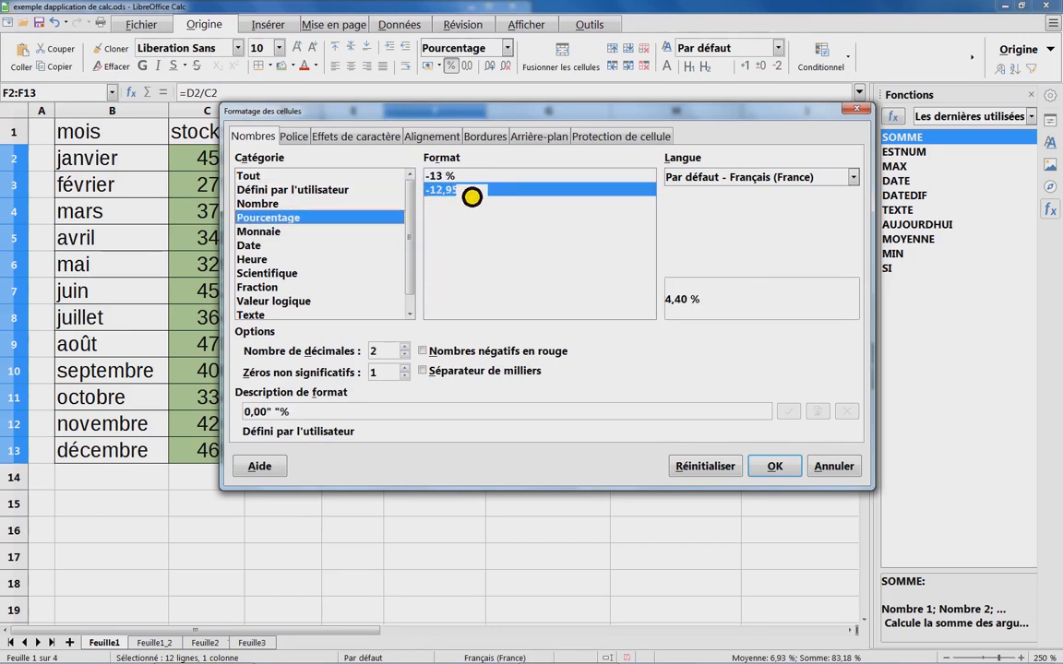
Try 1 and 0 decimal places for the percentage format, and return it to 2
click(397, 354)
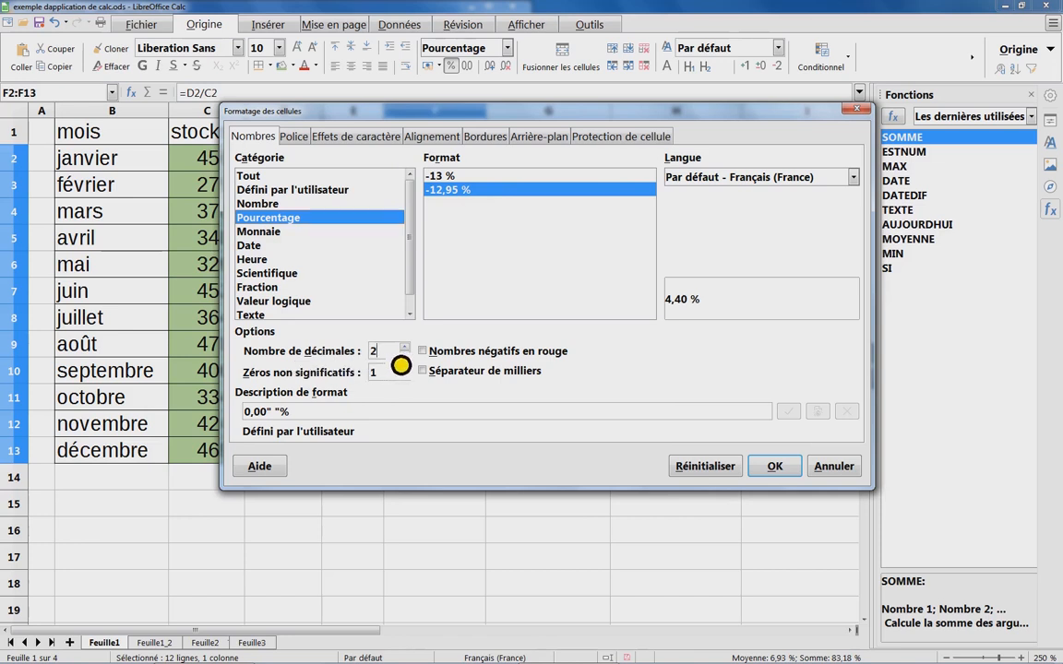
key(BackSpace)
text(1)
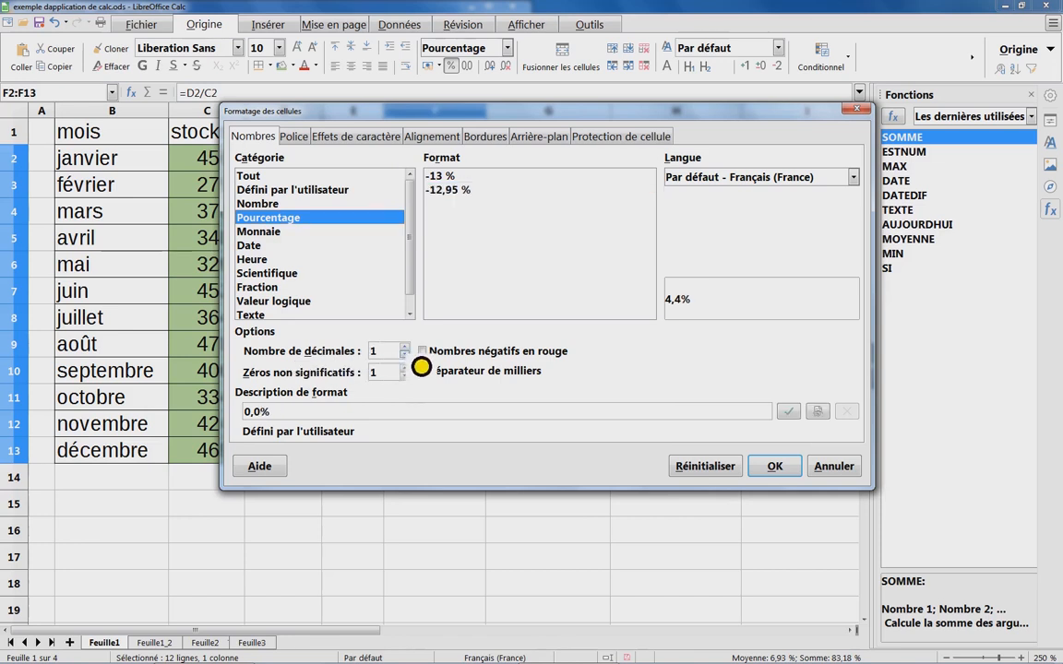
key(BackSpace)
text(0)
key(Up)
key(Up)
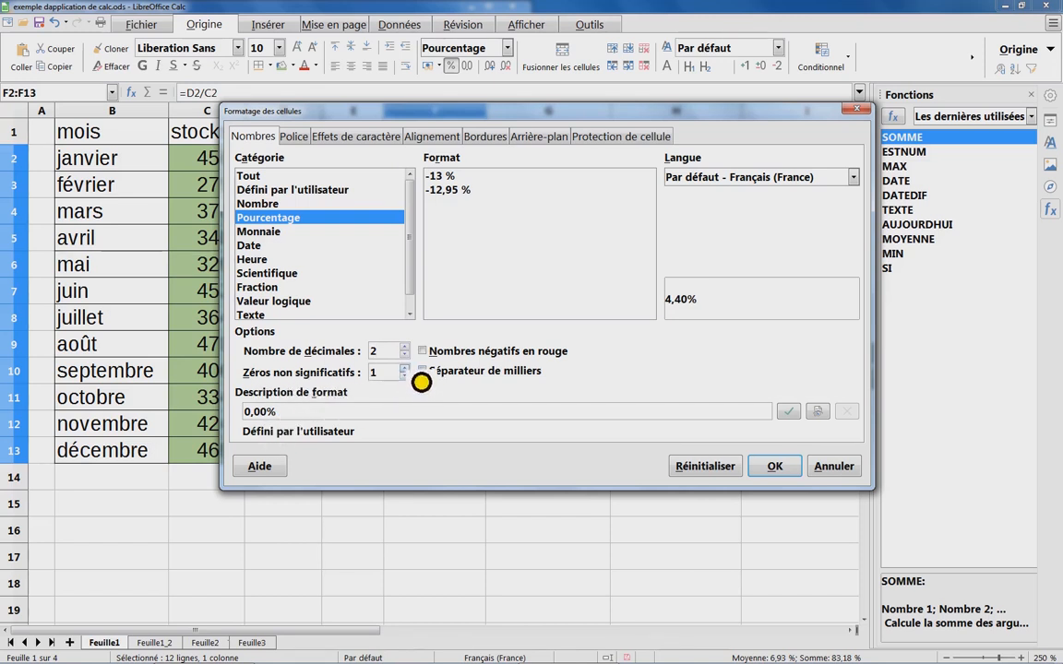
Try 10 leading zeros in the percentage format and examine the resulting format code
click(404, 368)
click(405, 369)
click(405, 369)
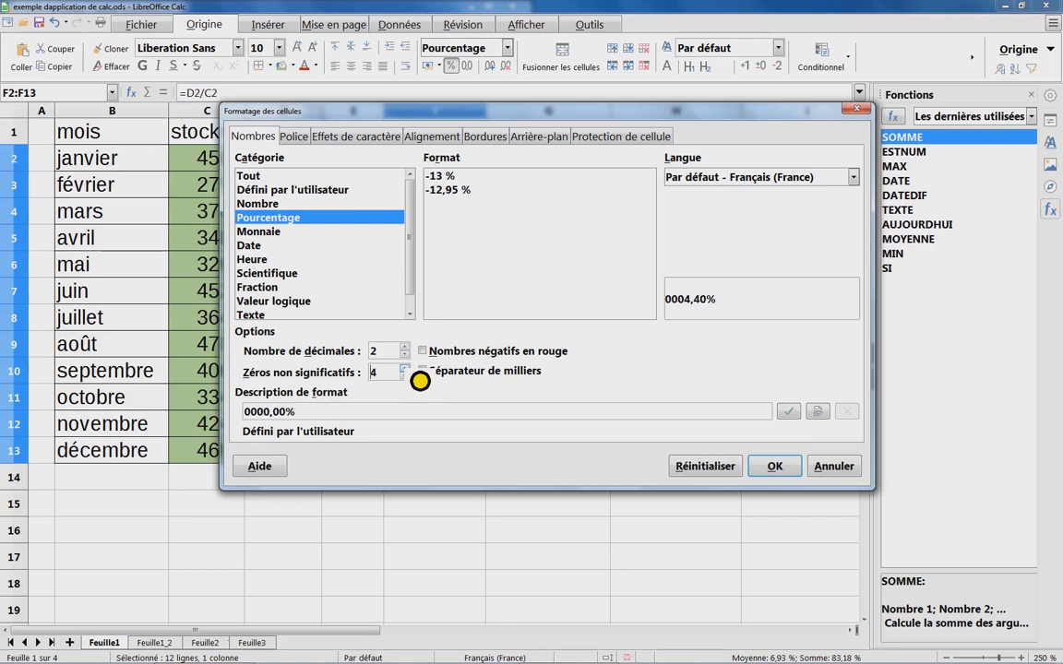
click(404, 370)
click(404, 370)
click(404, 369)
click(404, 369)
click(405, 369)
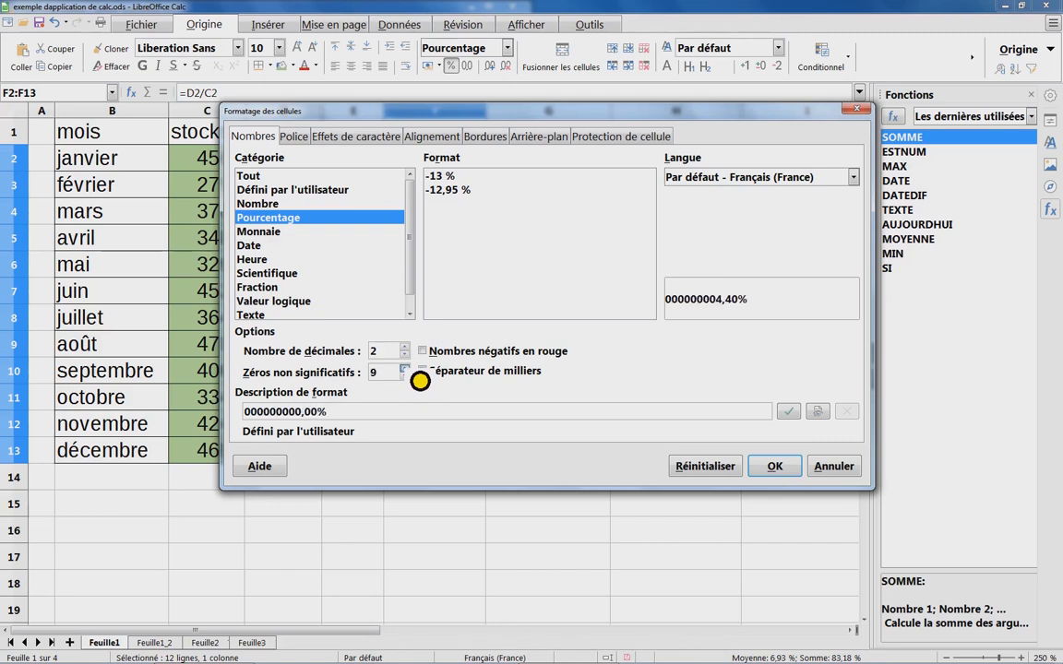
click(404, 369)
mouse_move(311, 412)
mouse_down()
mouse_move(296, 412)
mouse_move(310, 410)
mouse_up()
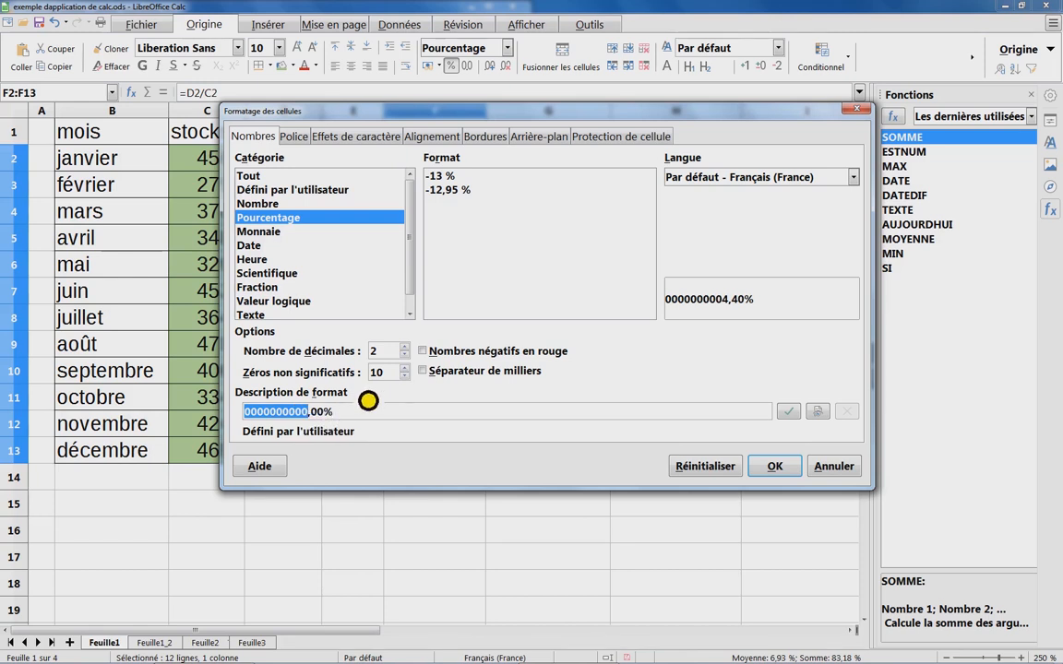
Set the leading zeros back to 1 and apply the two-decimal percentage format to F2:F13
drag(386, 373, 364, 376)
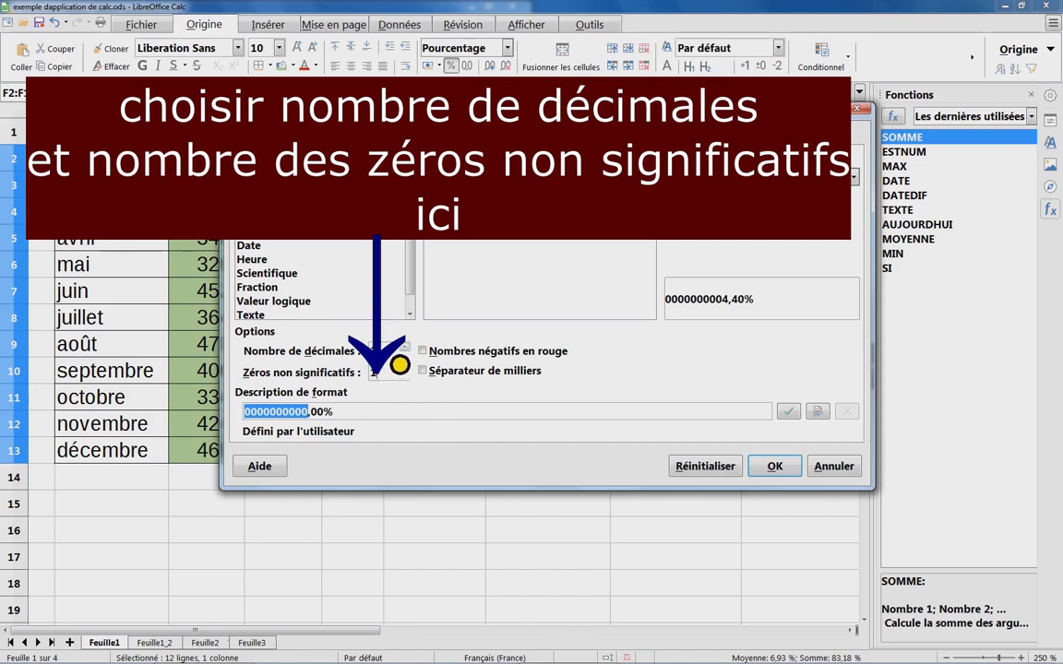
text(0)
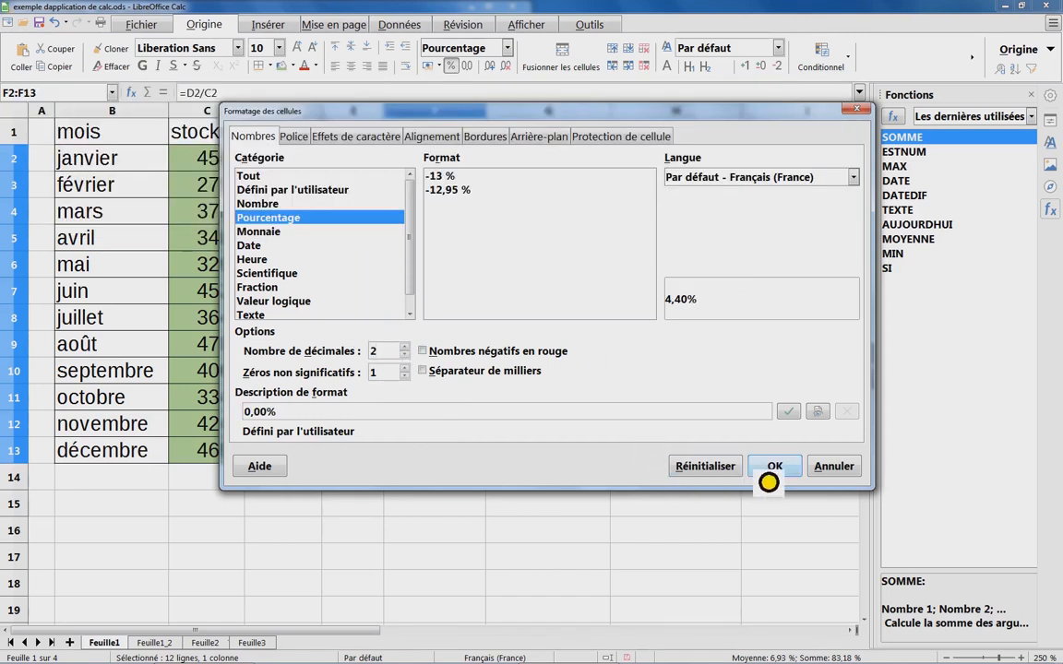
click(769, 476)
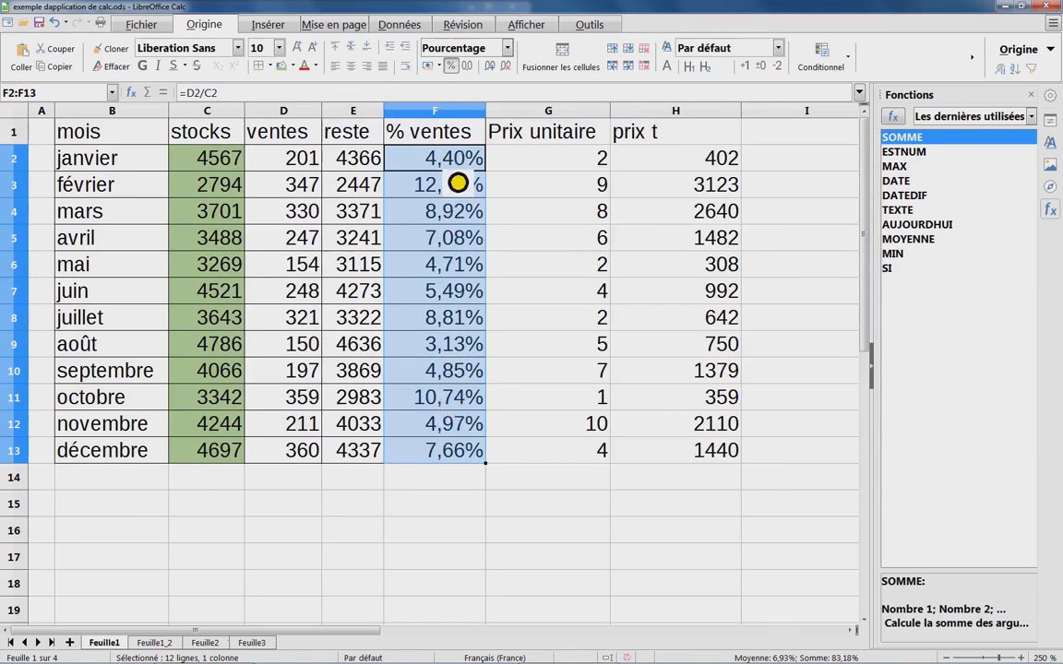
Change January's unit price formula in G2 to =ALEA.ENTRE.BORNES(10;20)
click(540, 160)
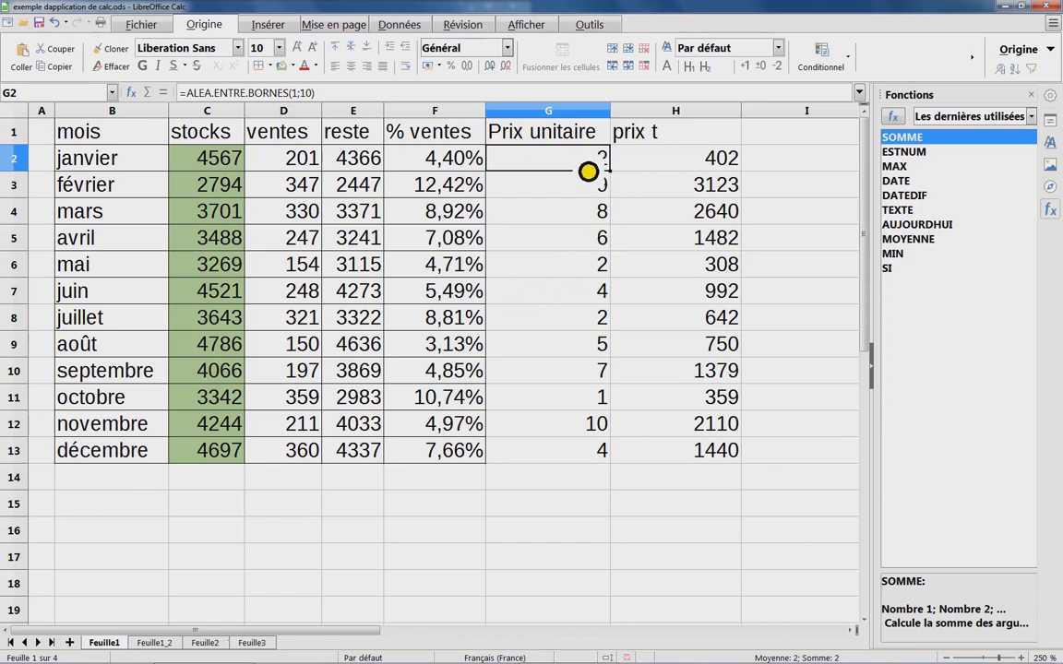
double_click(580, 169)
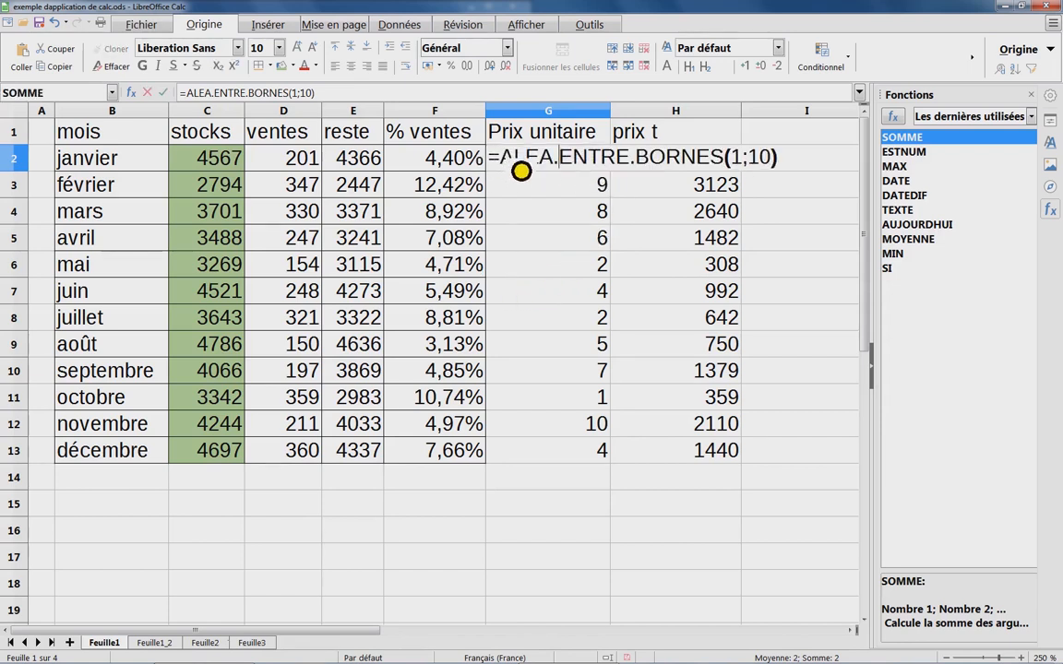
drag(500, 158, 739, 172)
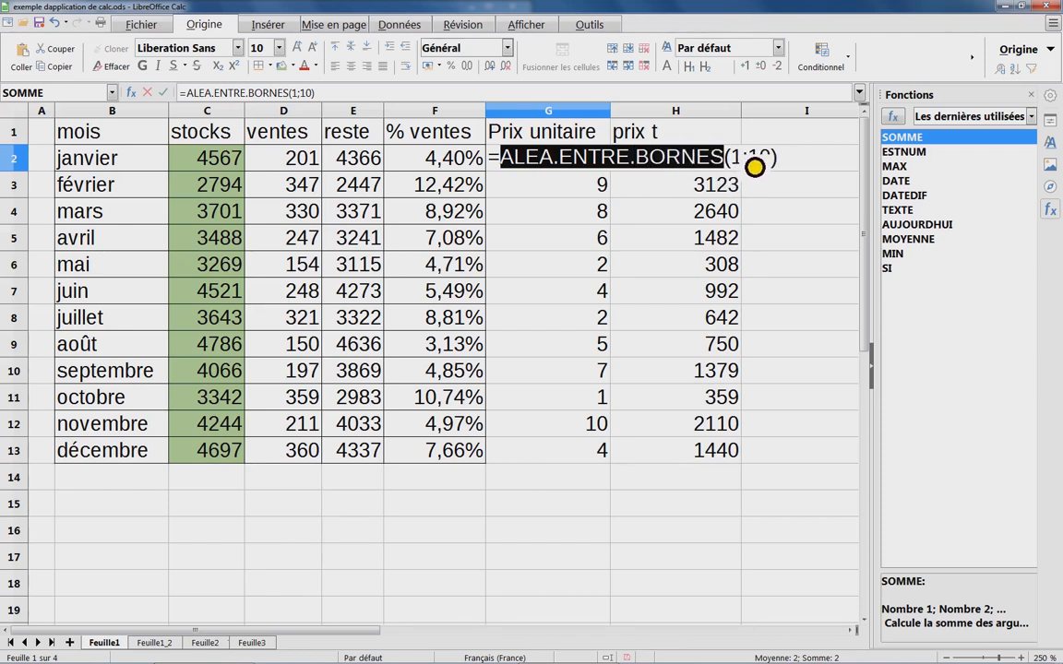
click(756, 166)
text(0)
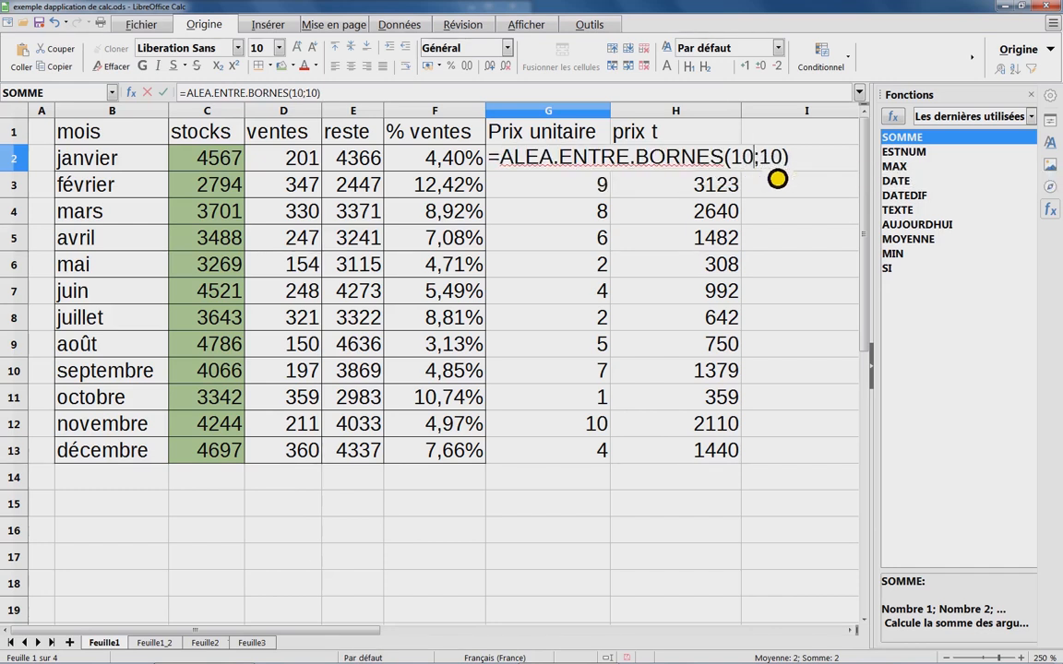
double_click(780, 168)
click(780, 165)
key(BackSpace)
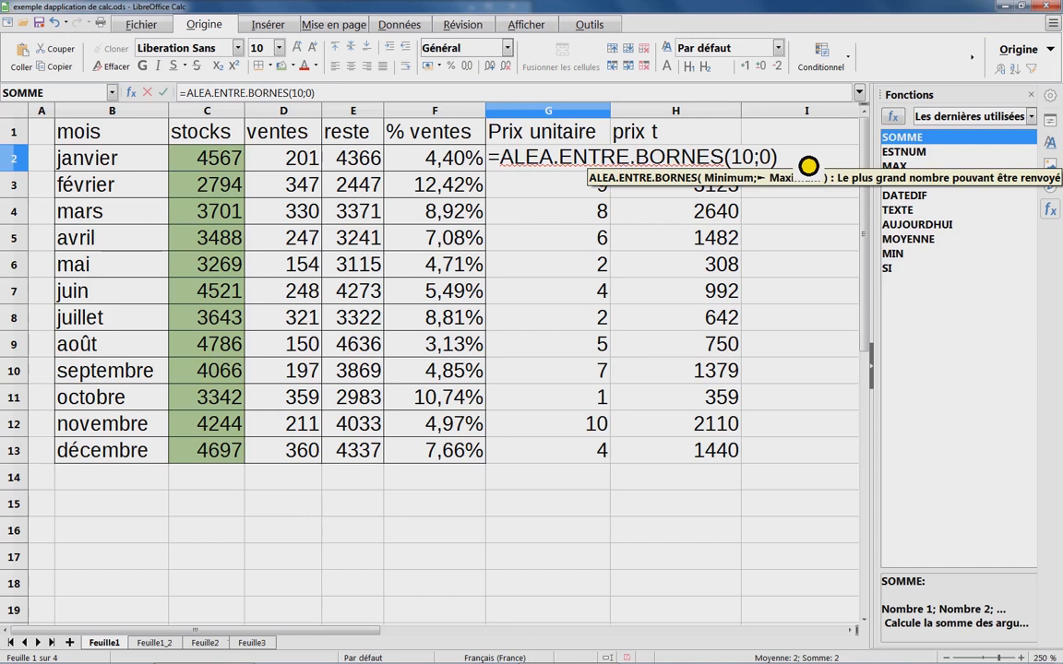
text(2)
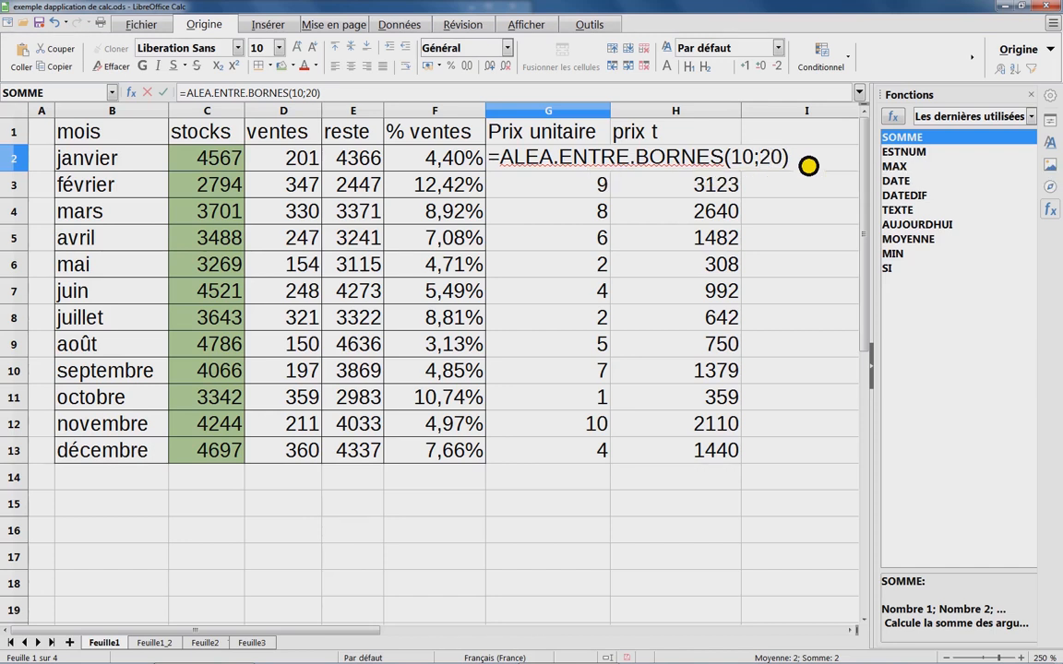
key(Return)
Fill the unit price formula from G2 down through the December row, G13
click(579, 164)
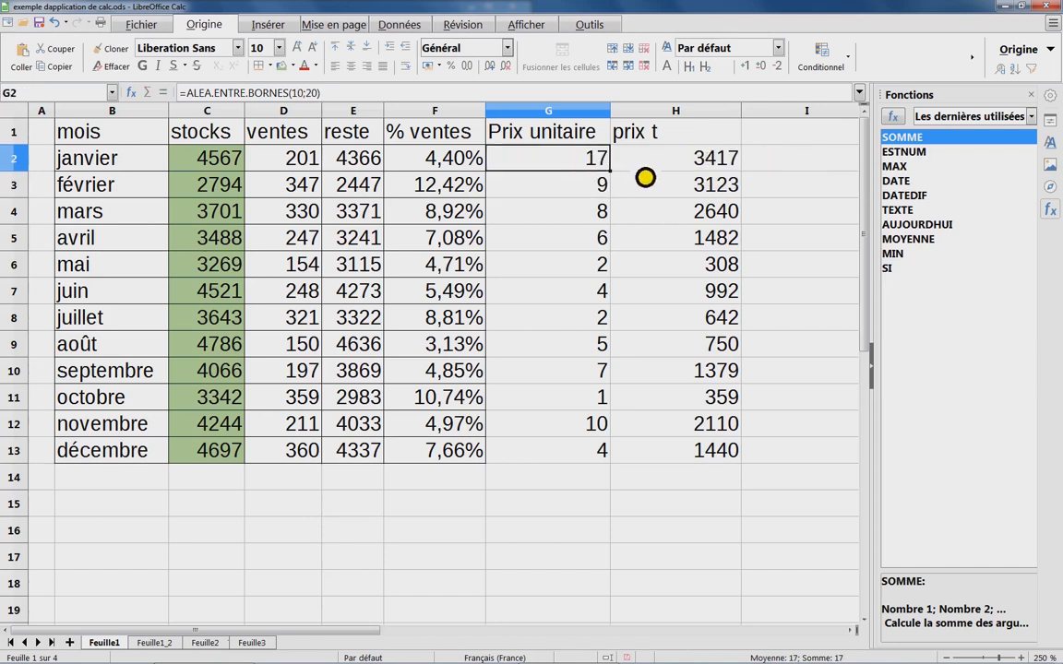
key(ctrl+shift+Down)
key(ctrl+d)
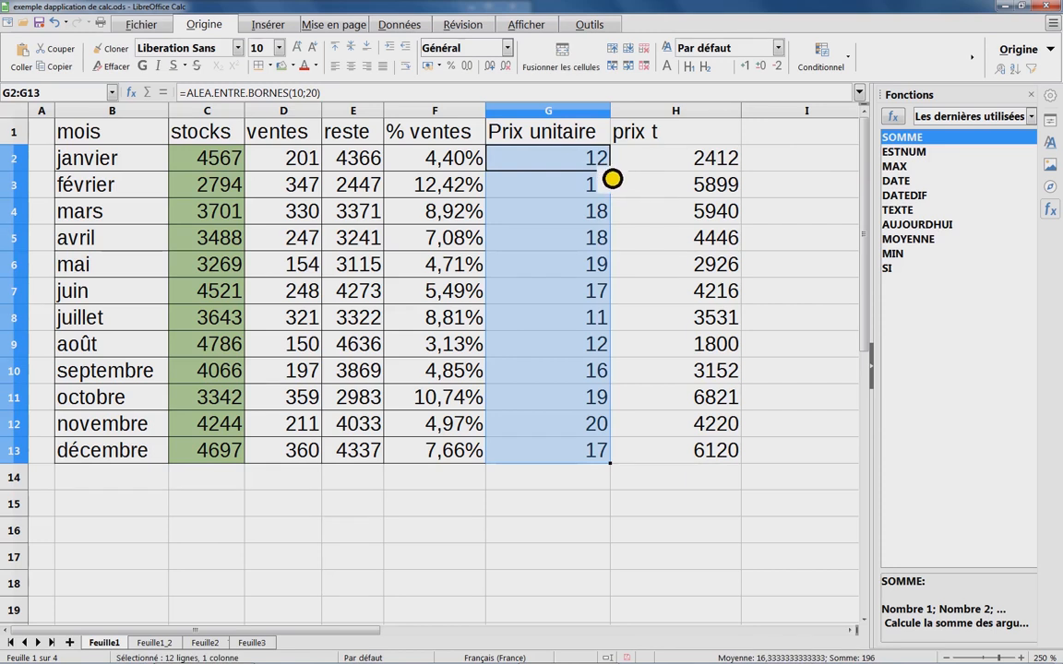
key(ctrl+1)
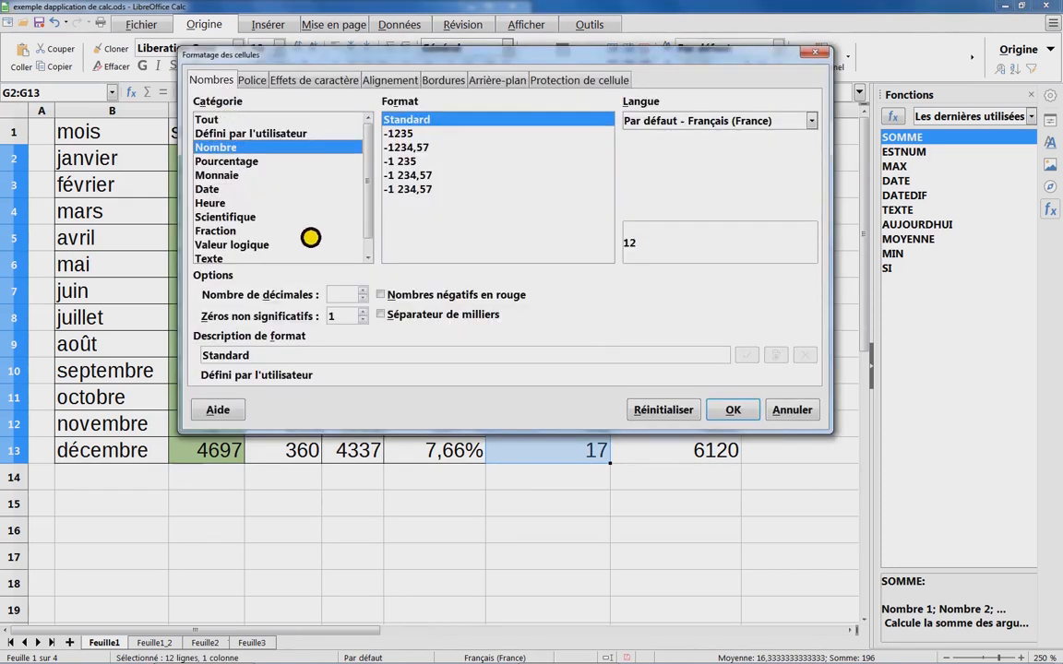
click(798, 415)
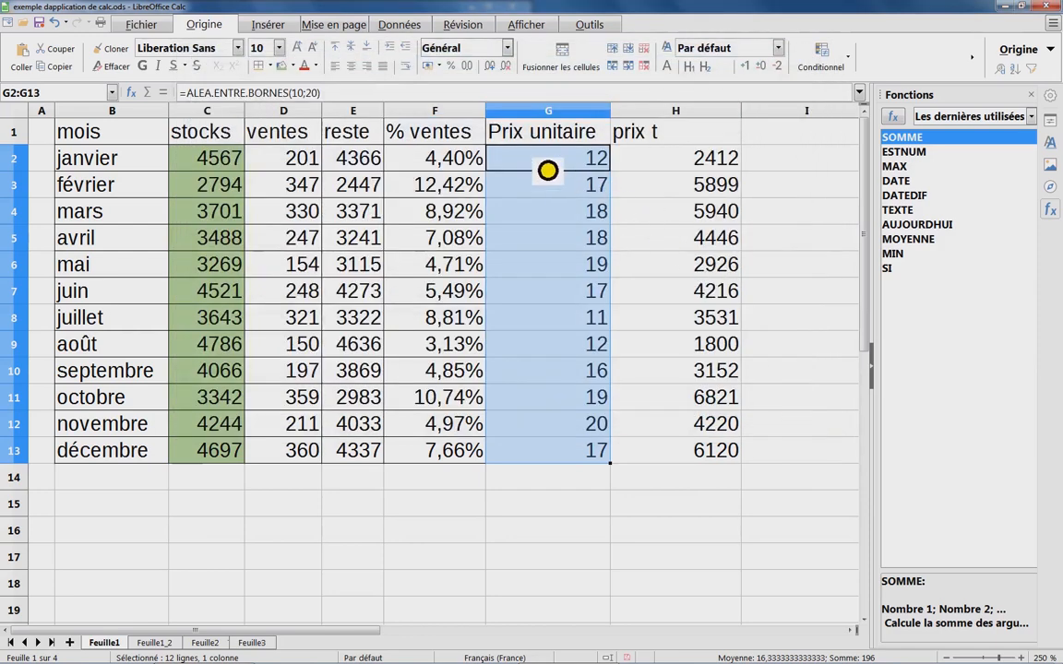
right_click(548, 171)
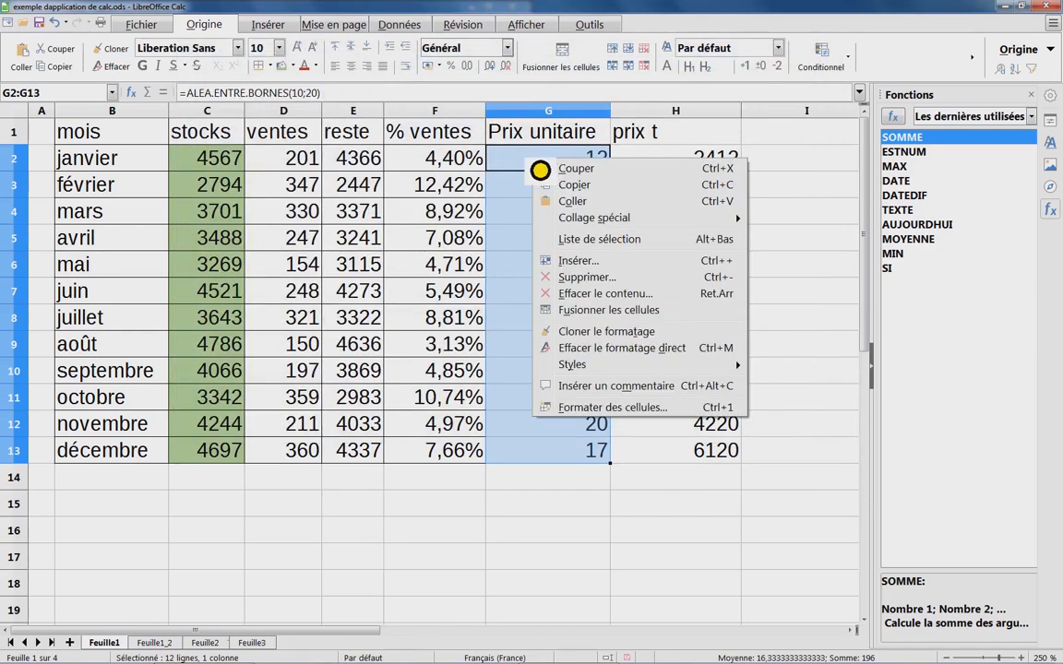
key(Escape)
click(538, 170)
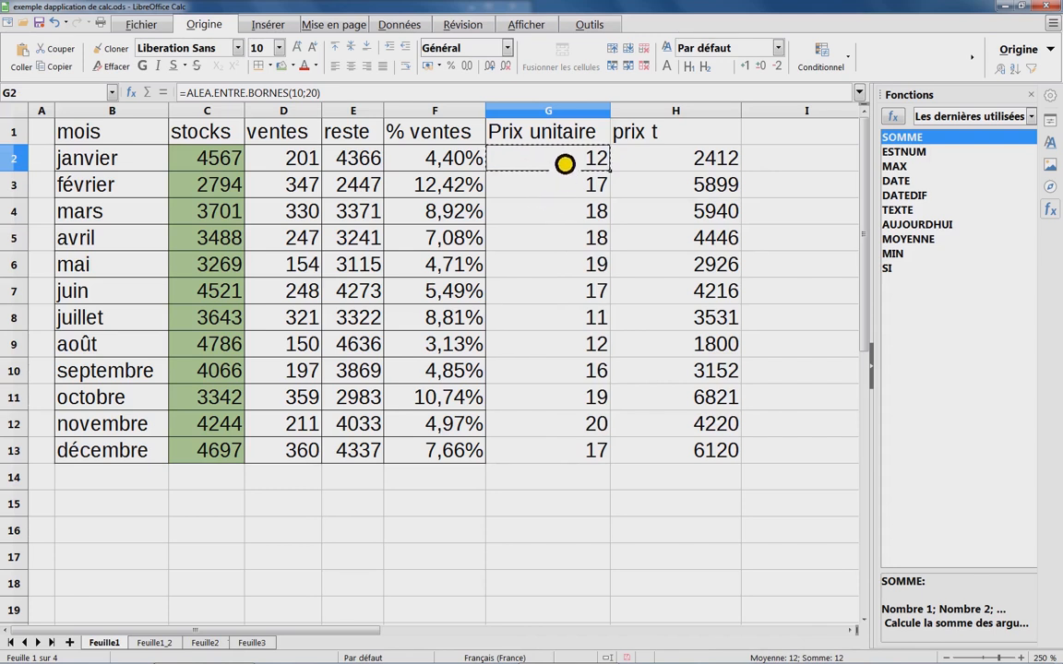
right_click(554, 170)
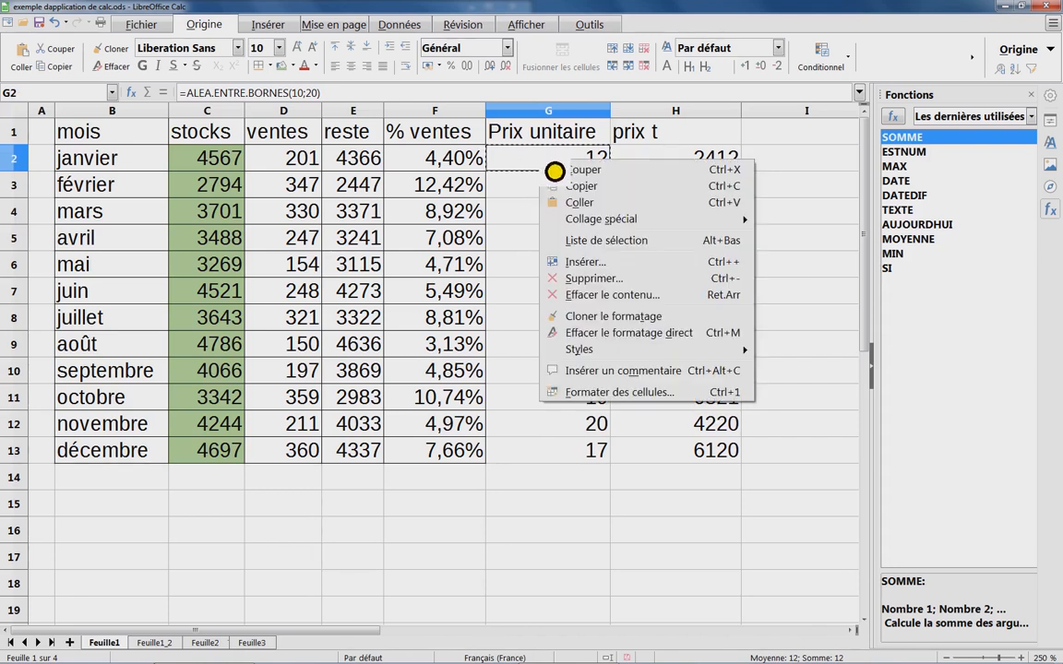
key(Escape)
click(562, 191)
double_click(564, 201)
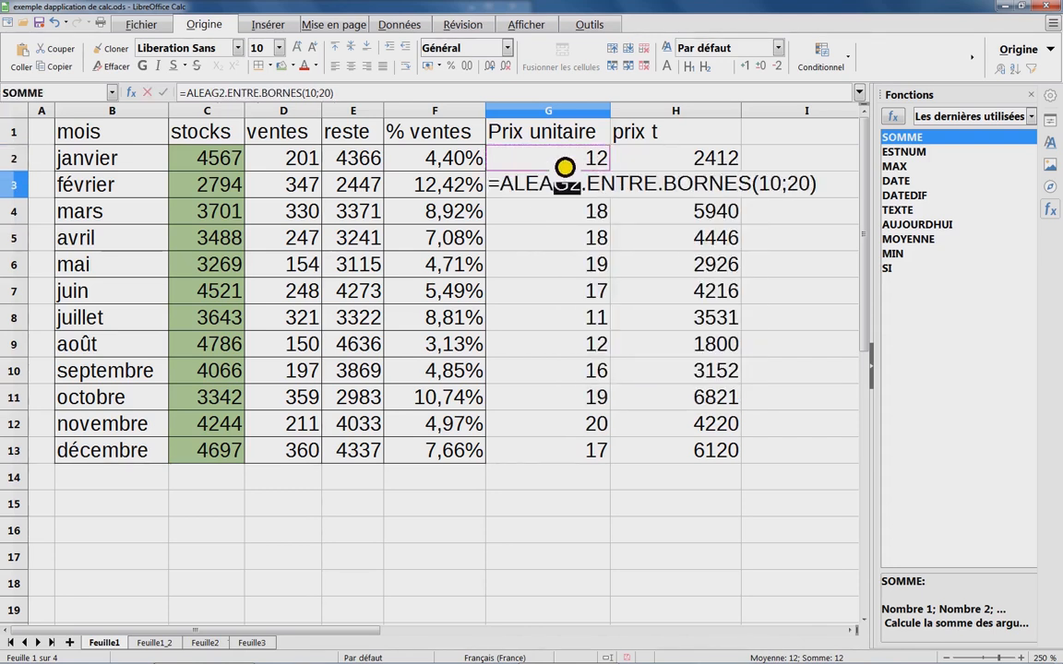
key(Escape)
Copy the unit prices in G2:G13 and paste them back in place as numbers only, then check the cells
click(564, 167)
drag(565, 167, 578, 458)
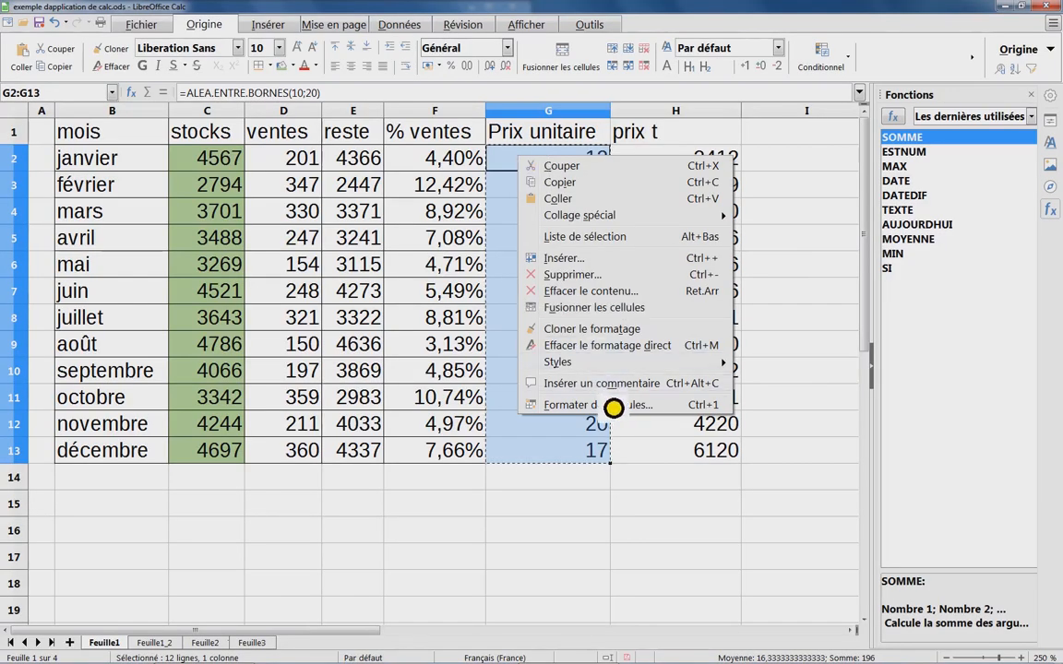
click(611, 406)
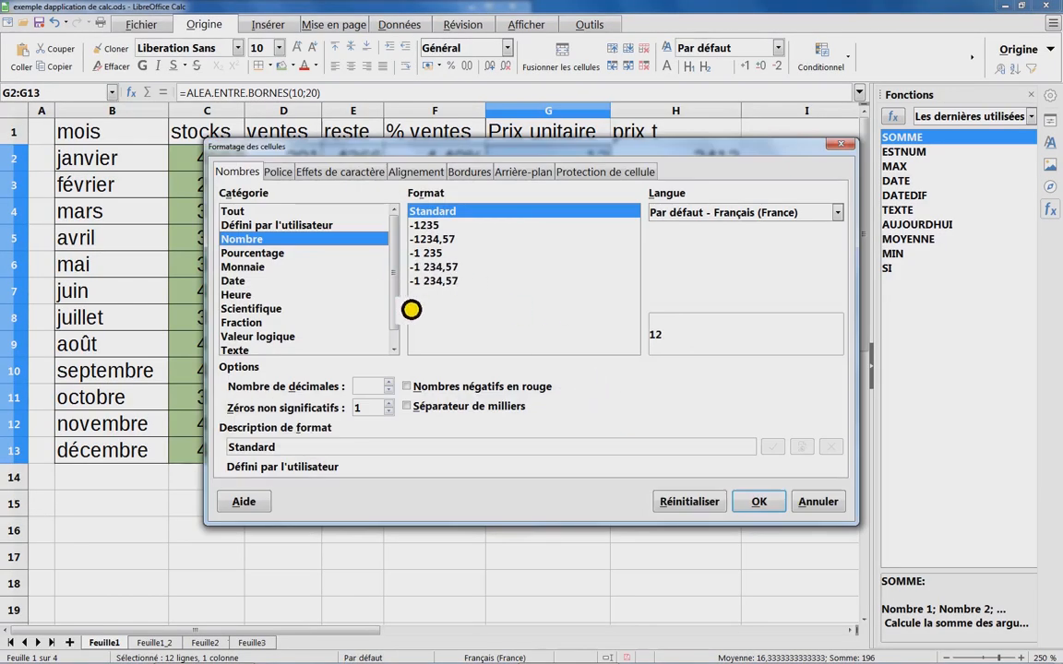
click(835, 146)
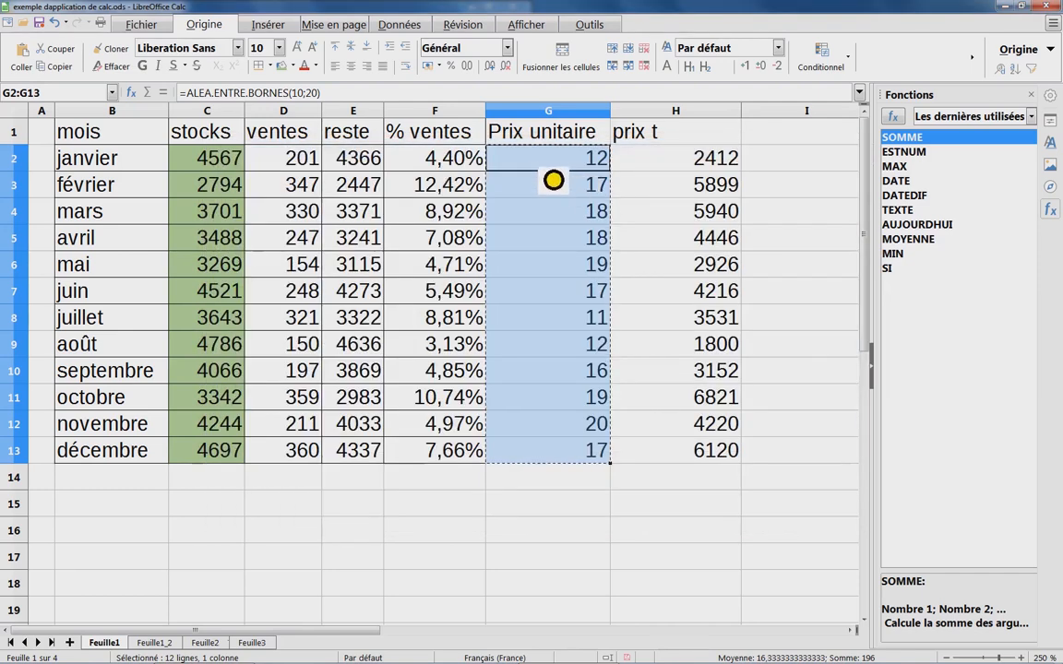
right_click(553, 171)
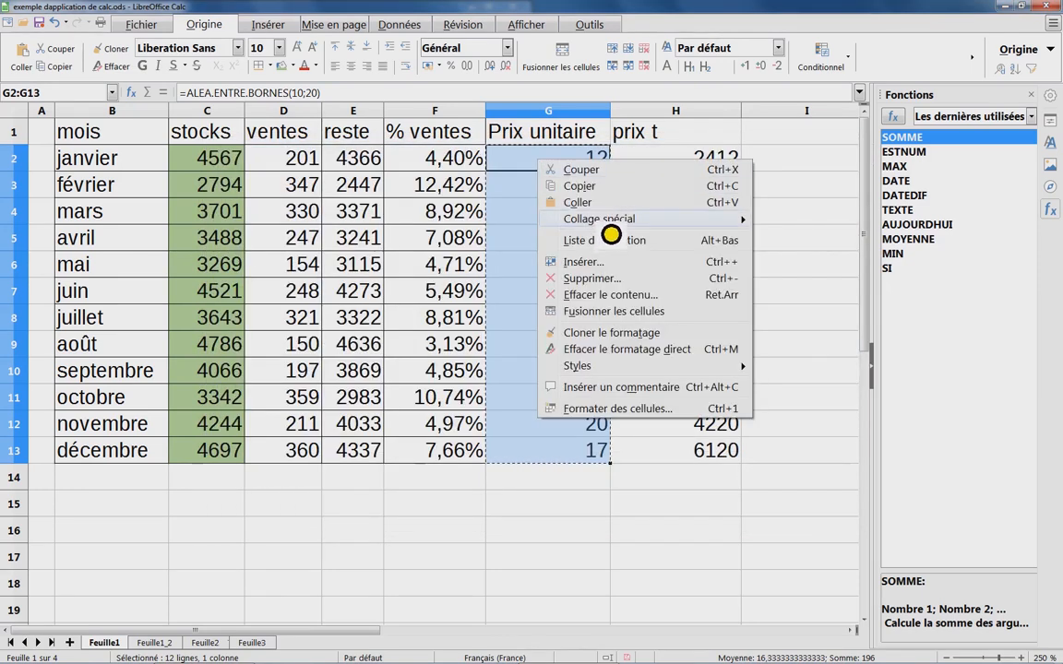
mouse_move(611, 231)
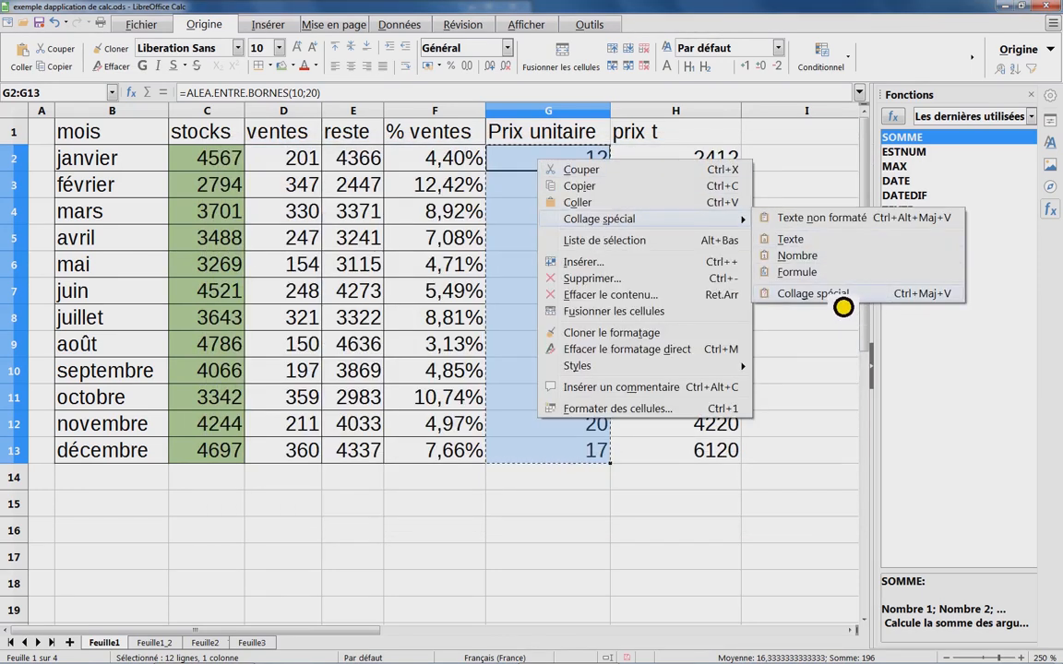
click(817, 262)
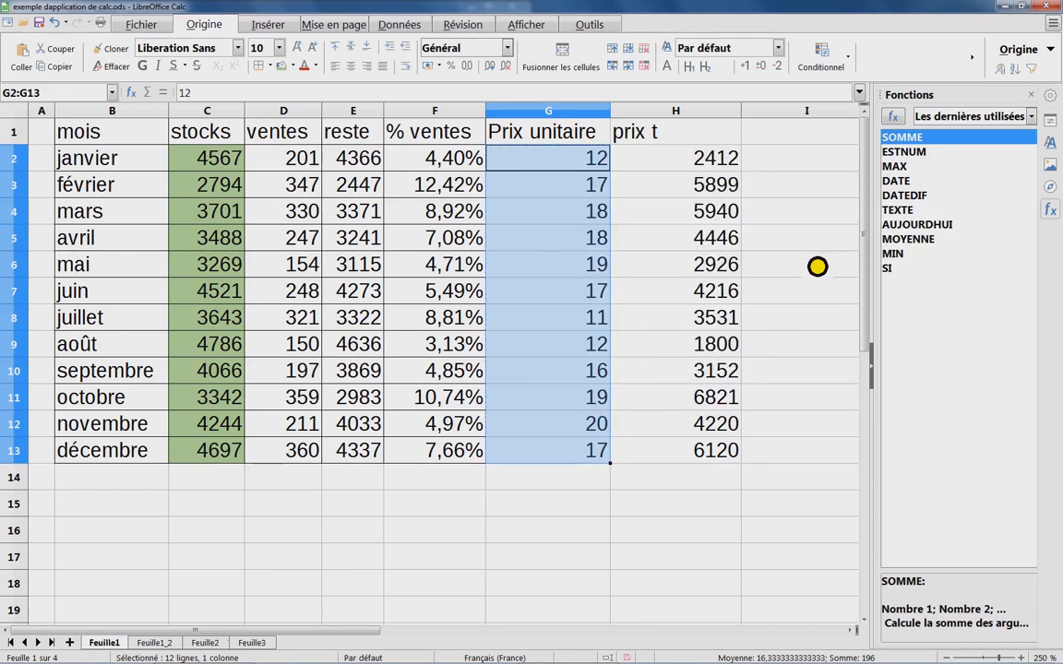
click(574, 218)
key(Up)
key(Up)
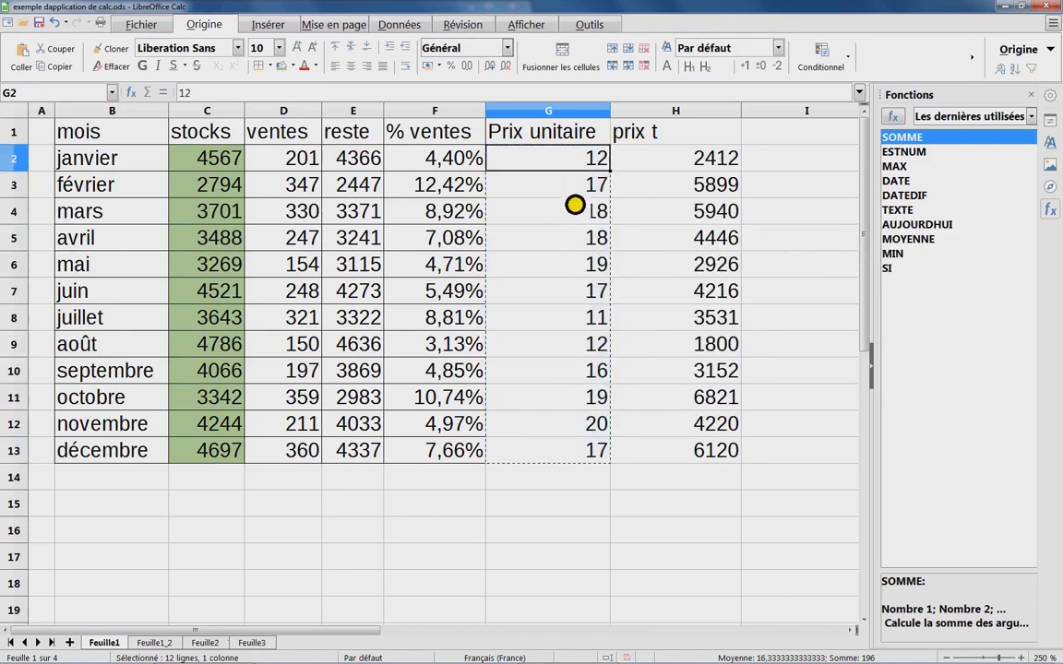
click(574, 242)
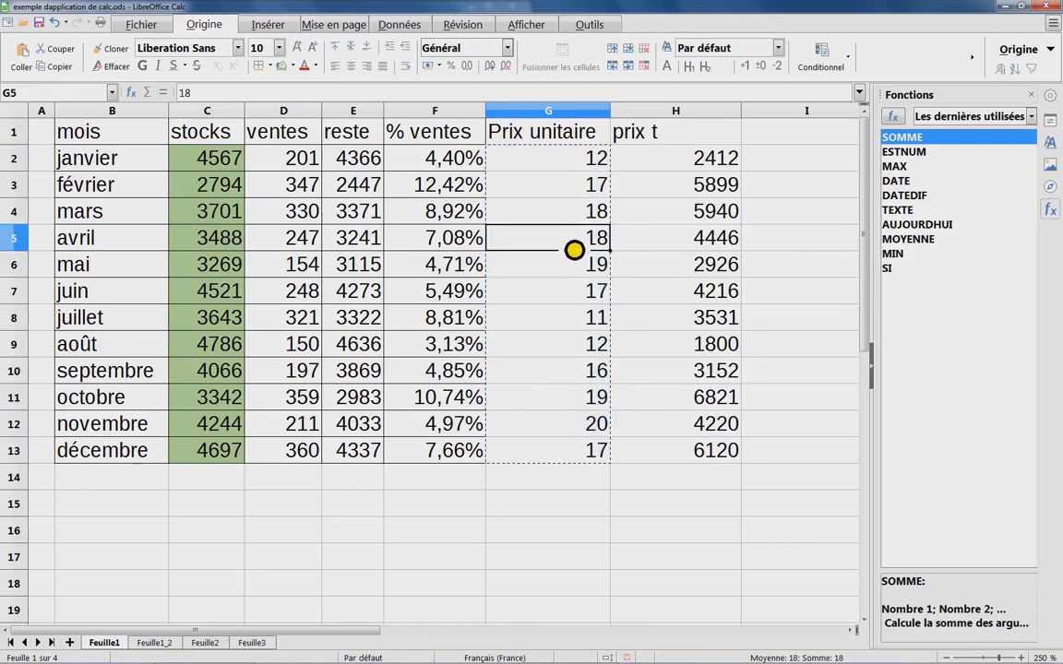
Review the total price formula in H2 and clear the contents of H2:H13
click(698, 144)
click(708, 168)
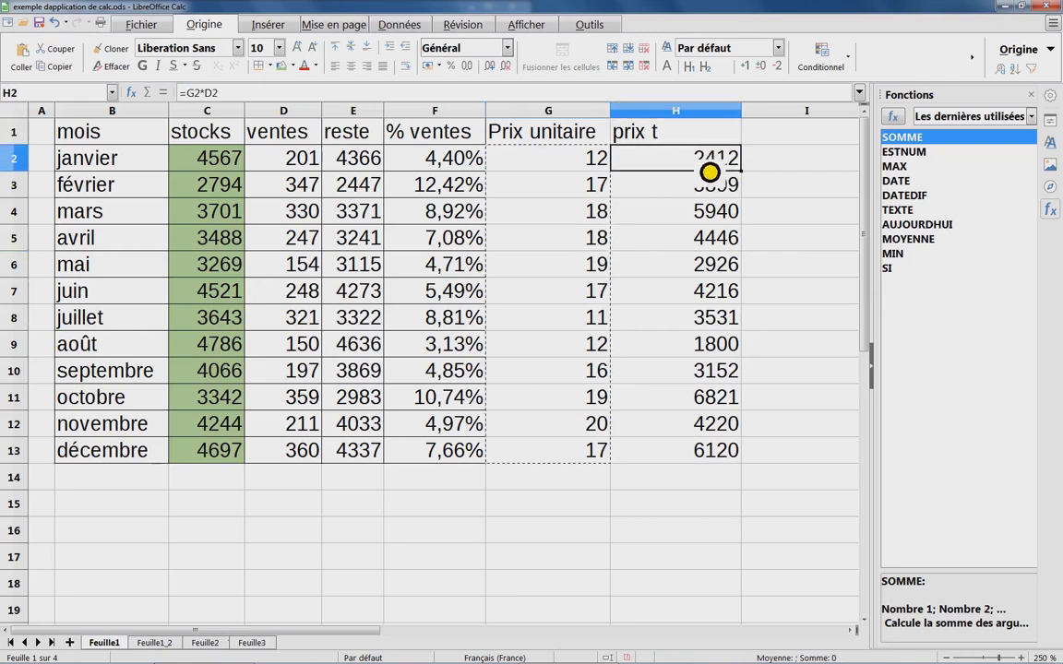
double_click(701, 170)
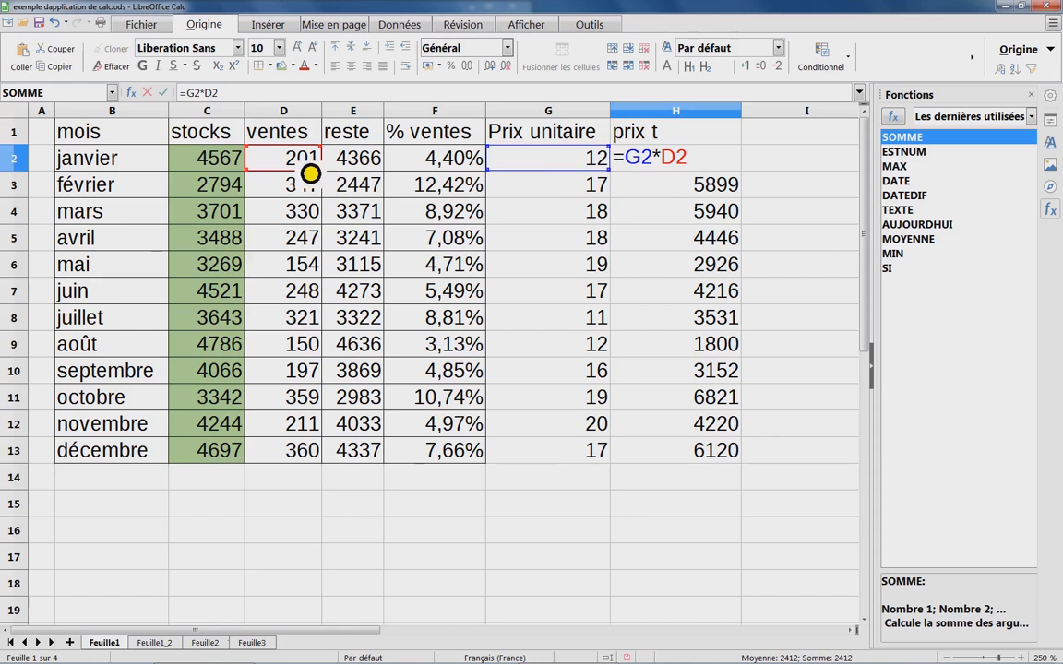
key(Escape)
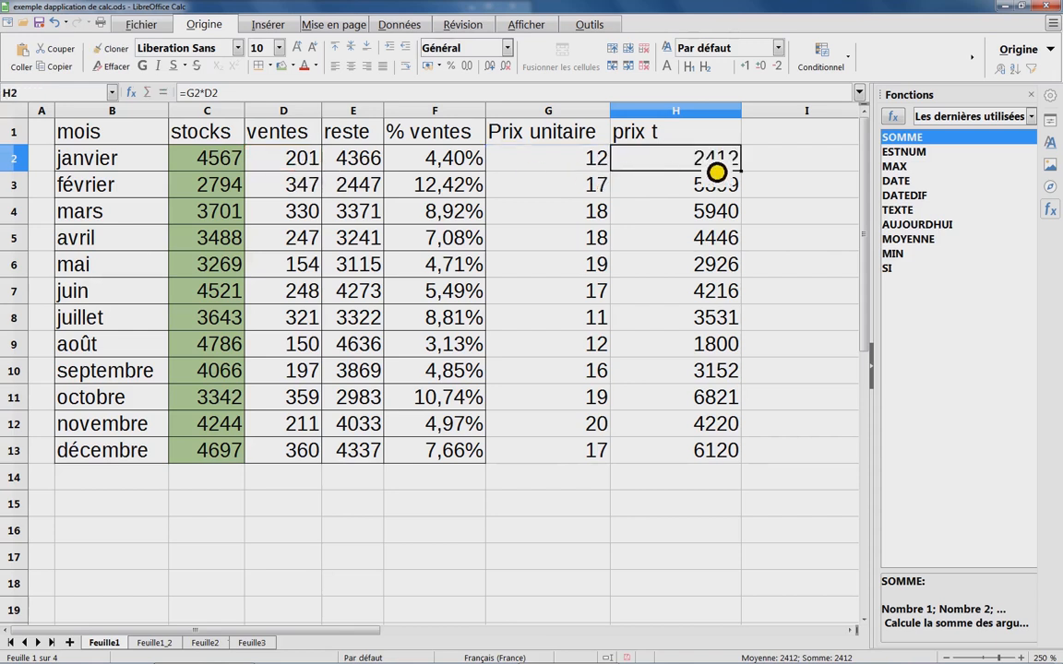
click(716, 184)
drag(692, 196, 692, 457)
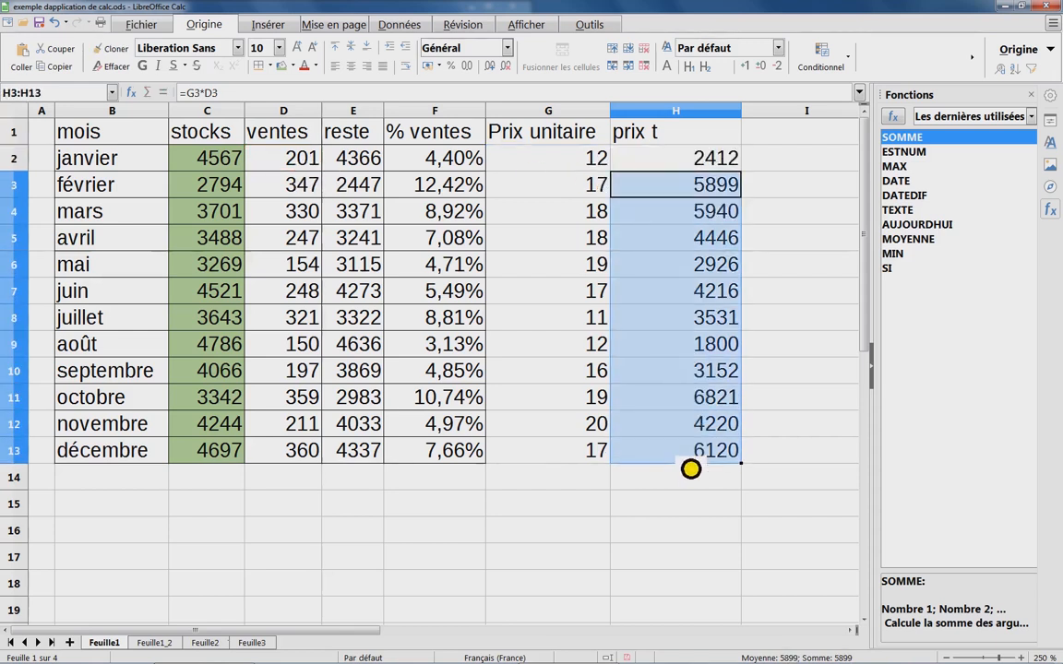
key(Delete)
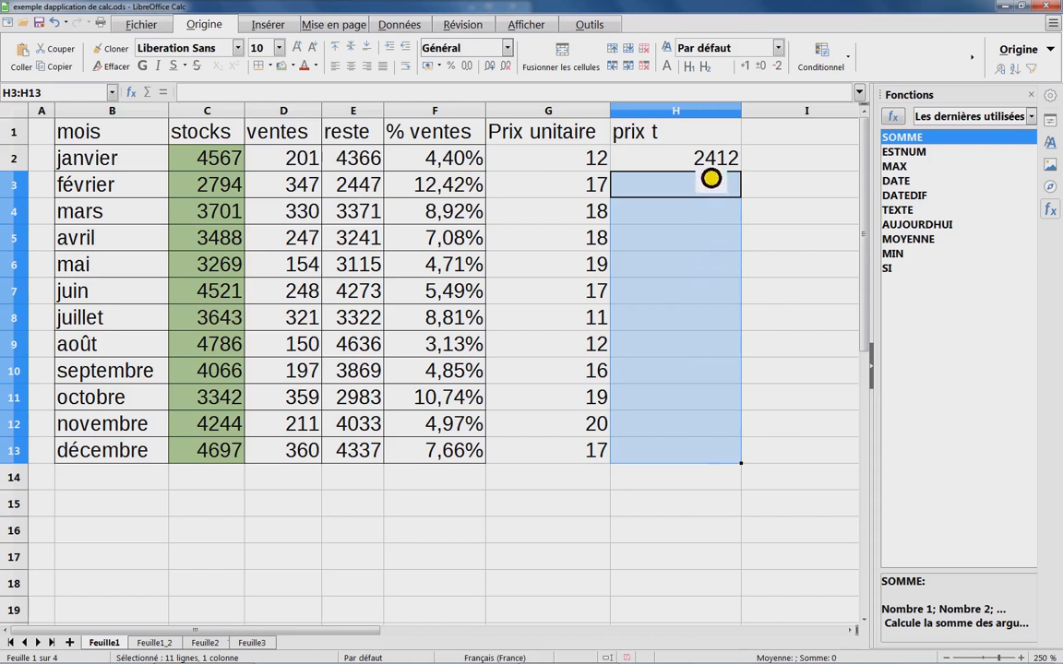
key(Up)
key(Delete)
Enter the total price formula =D2*G2 in H2 and fill it down through the December row, H13
text(=)
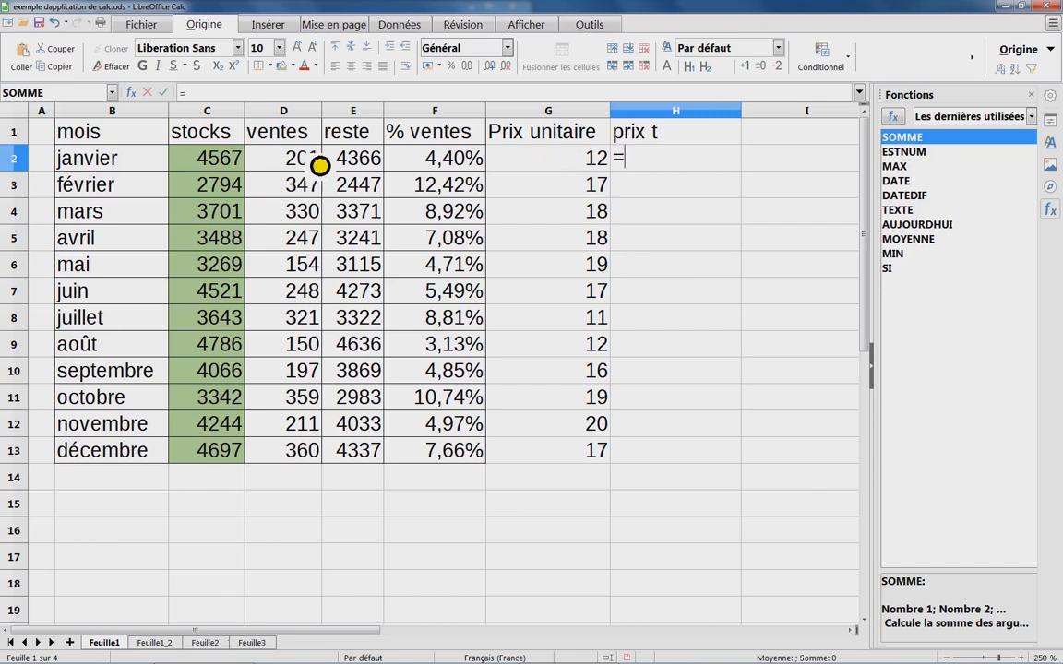
click(319, 165)
text(*)
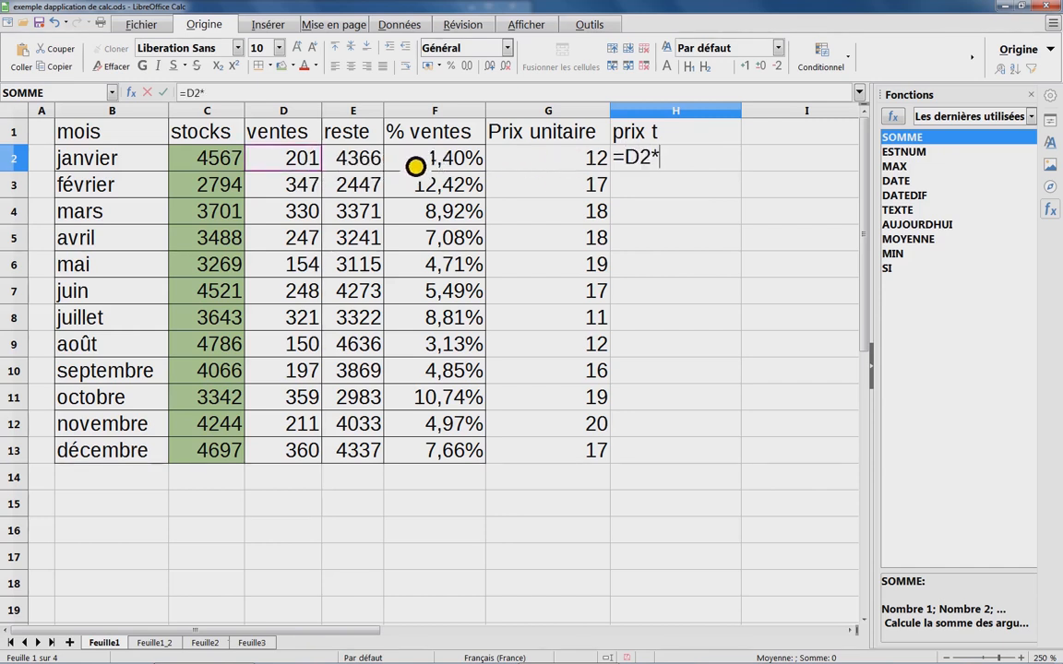
click(544, 166)
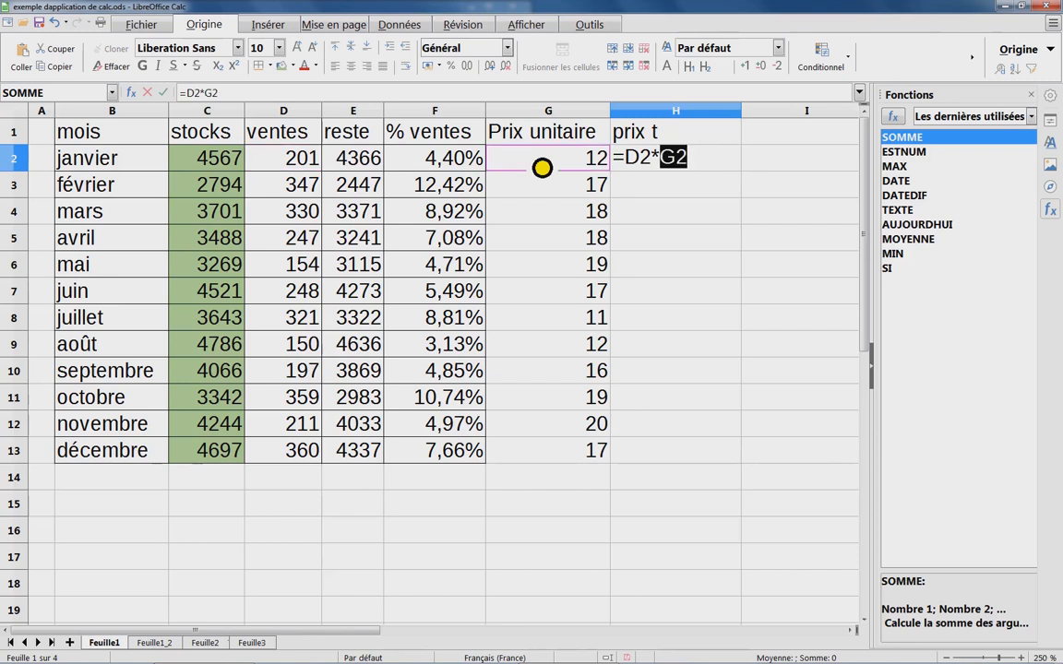
key(Return)
click(712, 160)
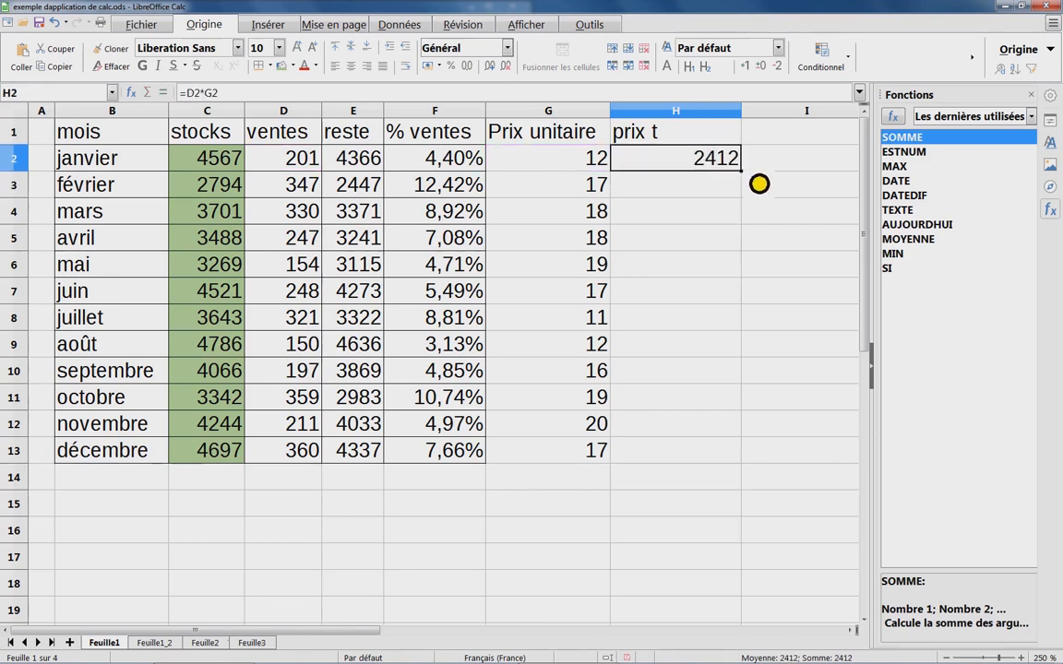
double_click(740, 172)
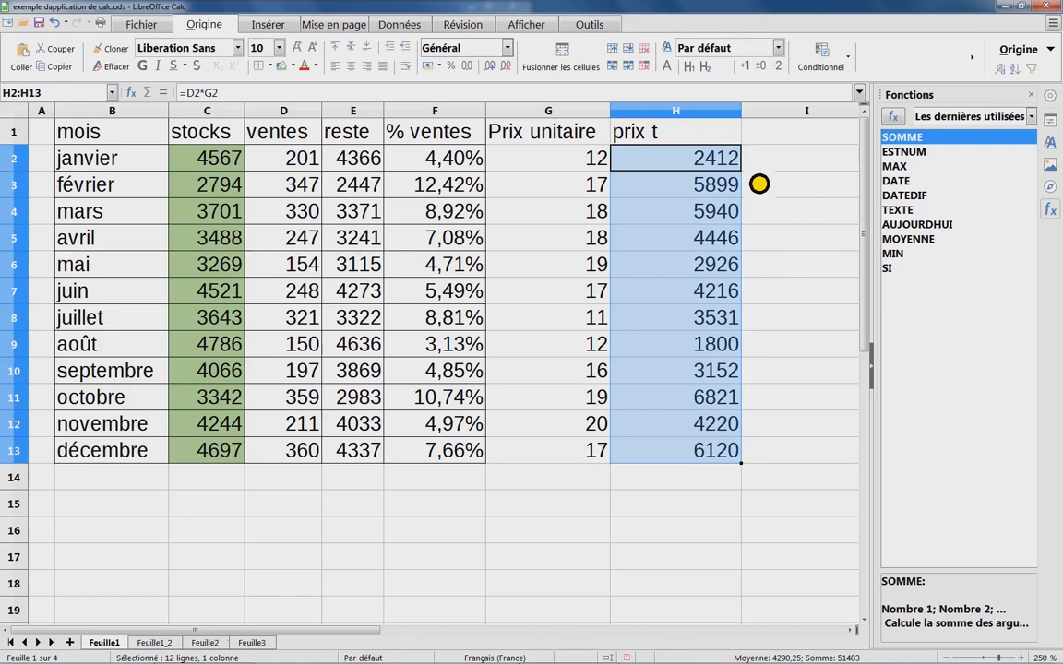
Apply borders around every cell of the whole table, B1:H13
drag(120, 138, 690, 457)
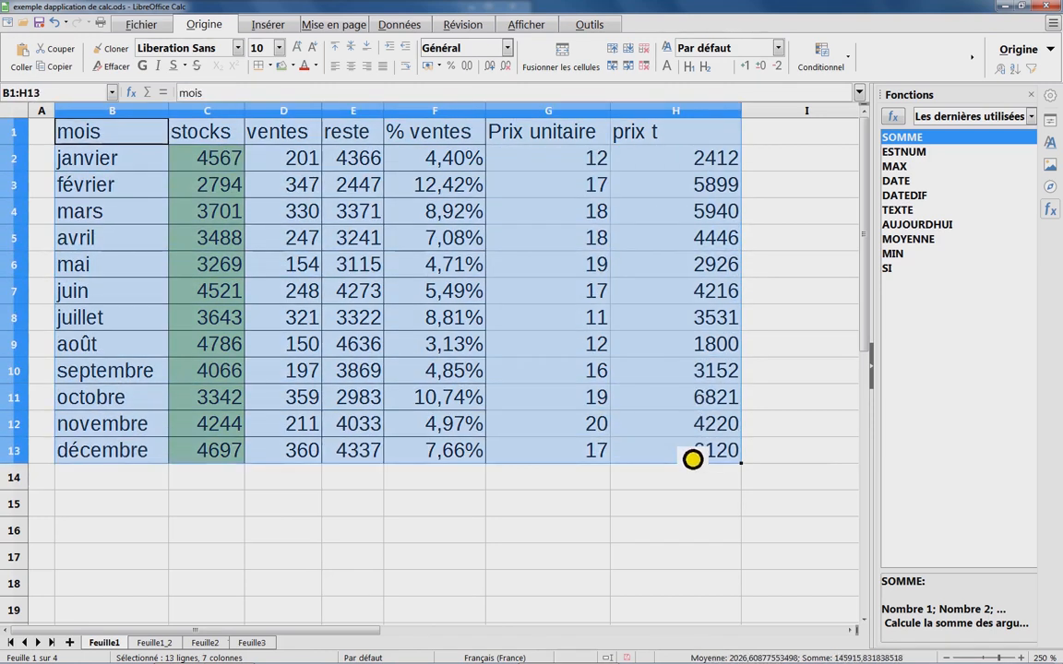
click(269, 65)
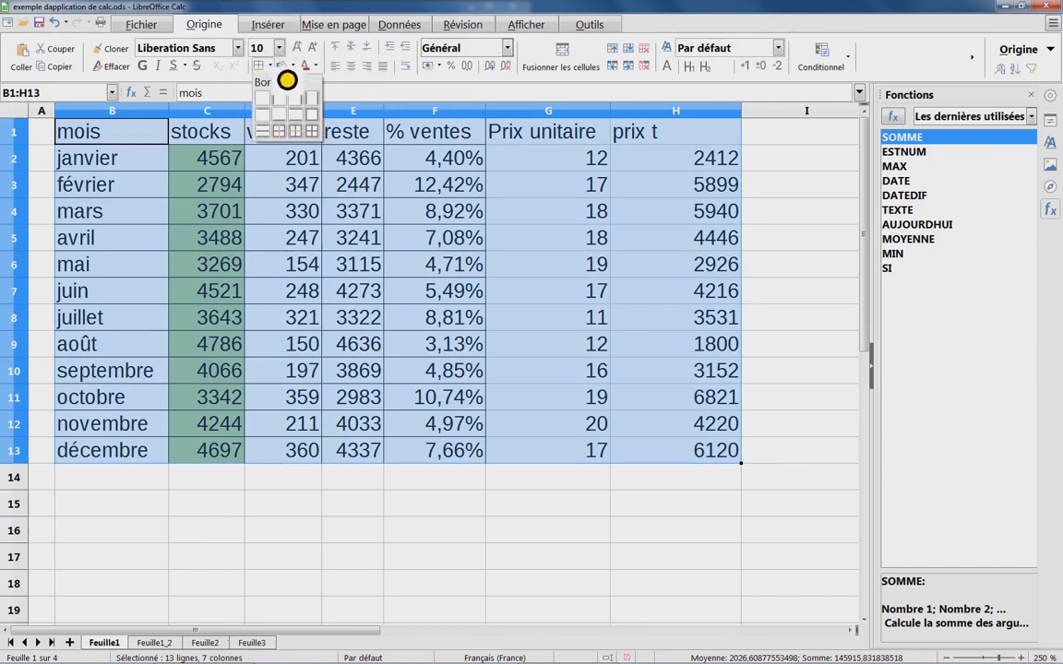
click(328, 147)
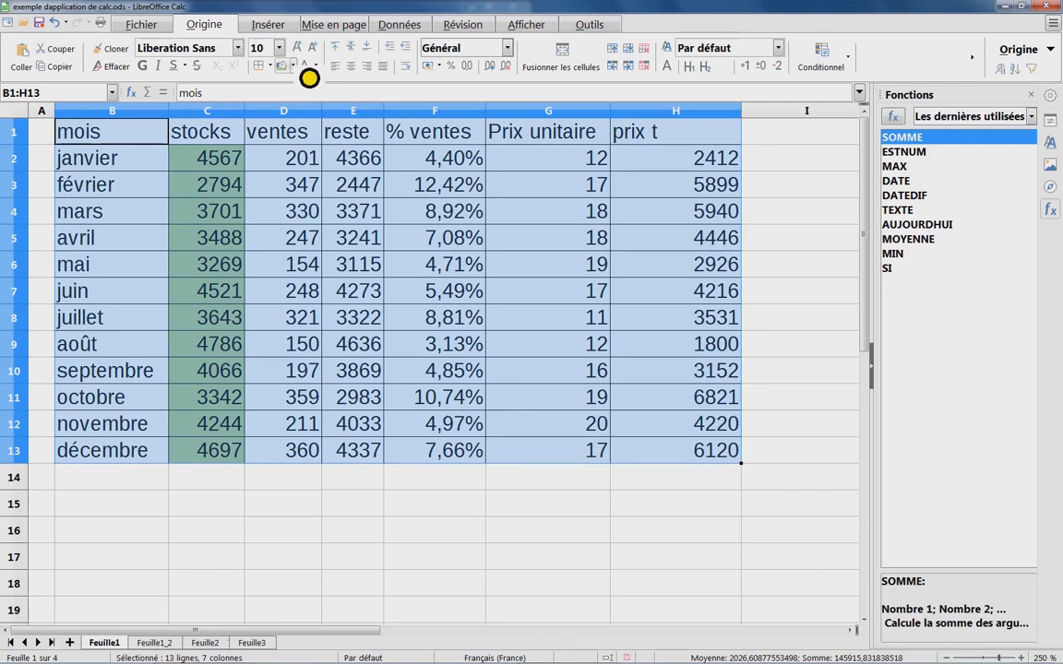
Try an orange background on the table B1:H13, and replace it with a dark blue background
click(292, 67)
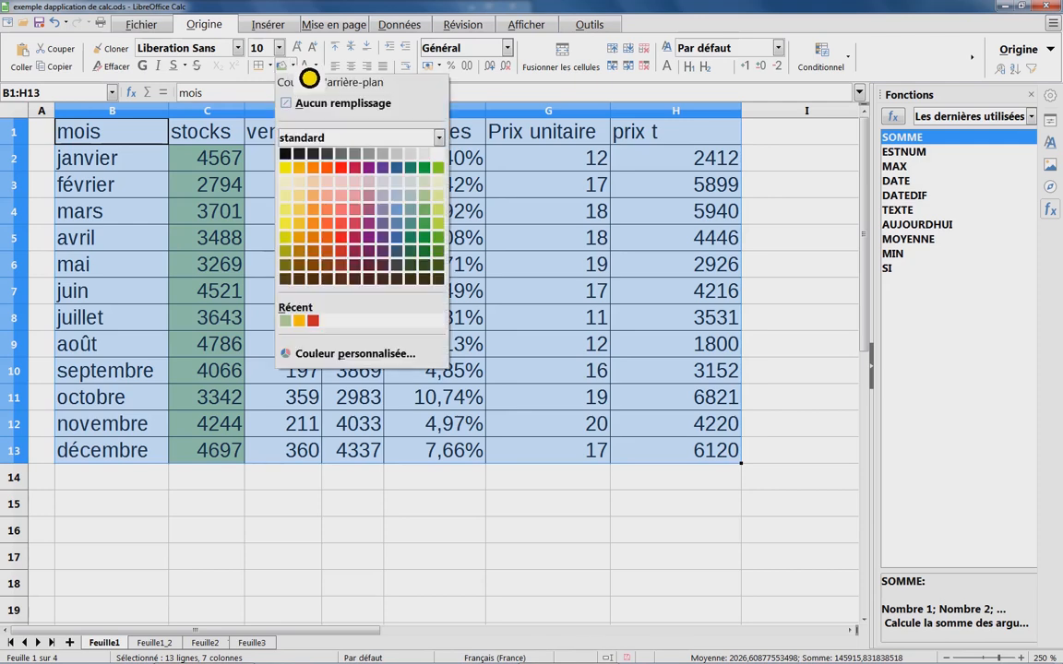
click(299, 168)
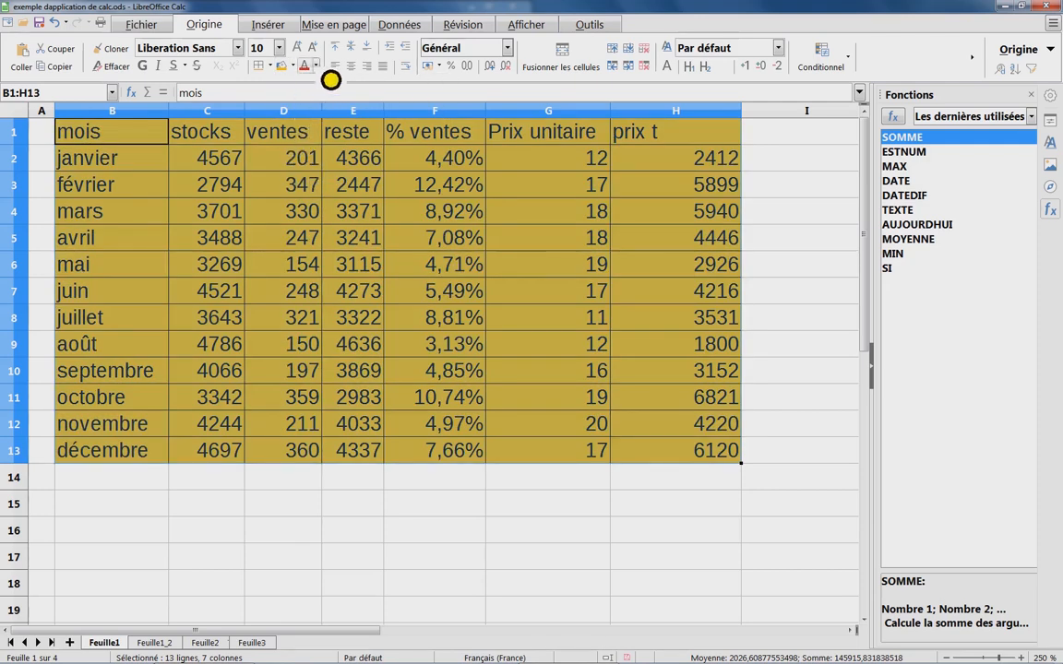
click(293, 68)
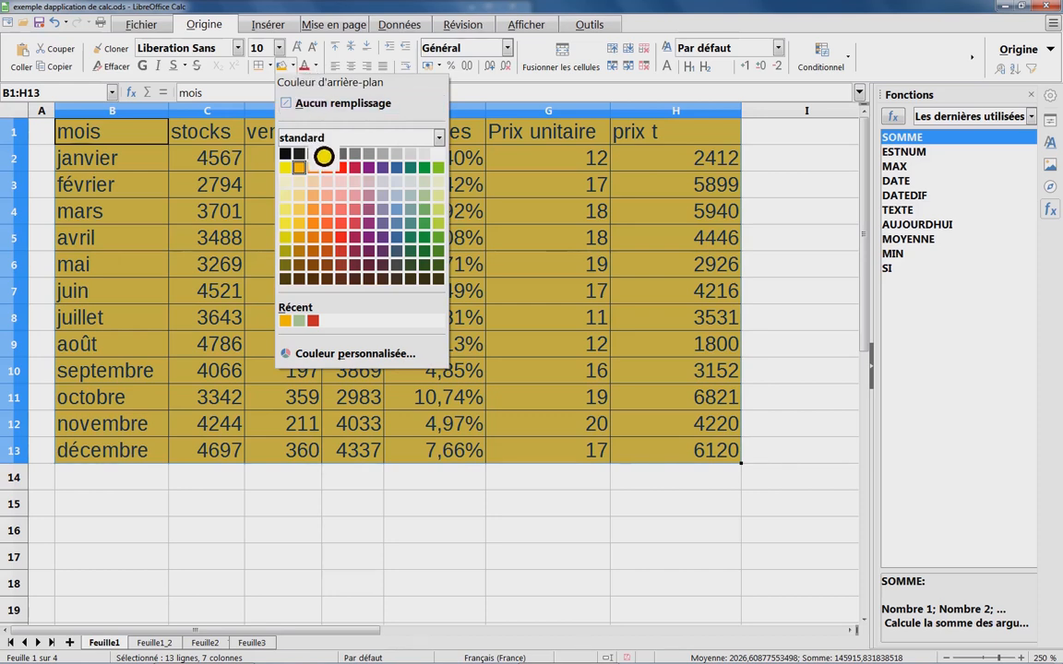
click(412, 183)
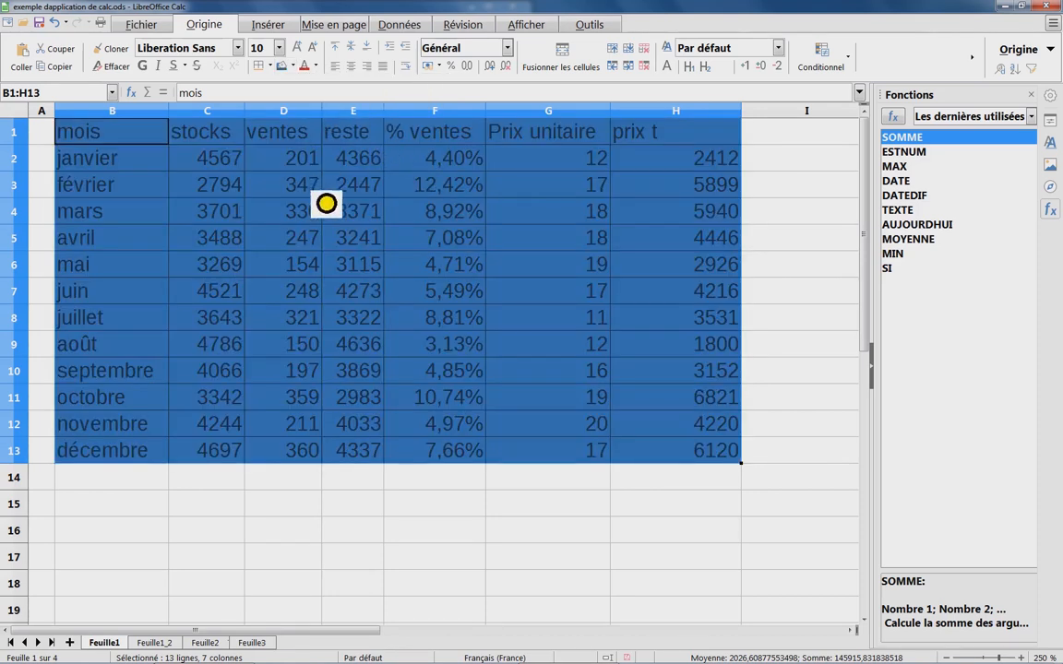
Set the font colour of the whole table B1:H13 to white and deselect the range
click(315, 65)
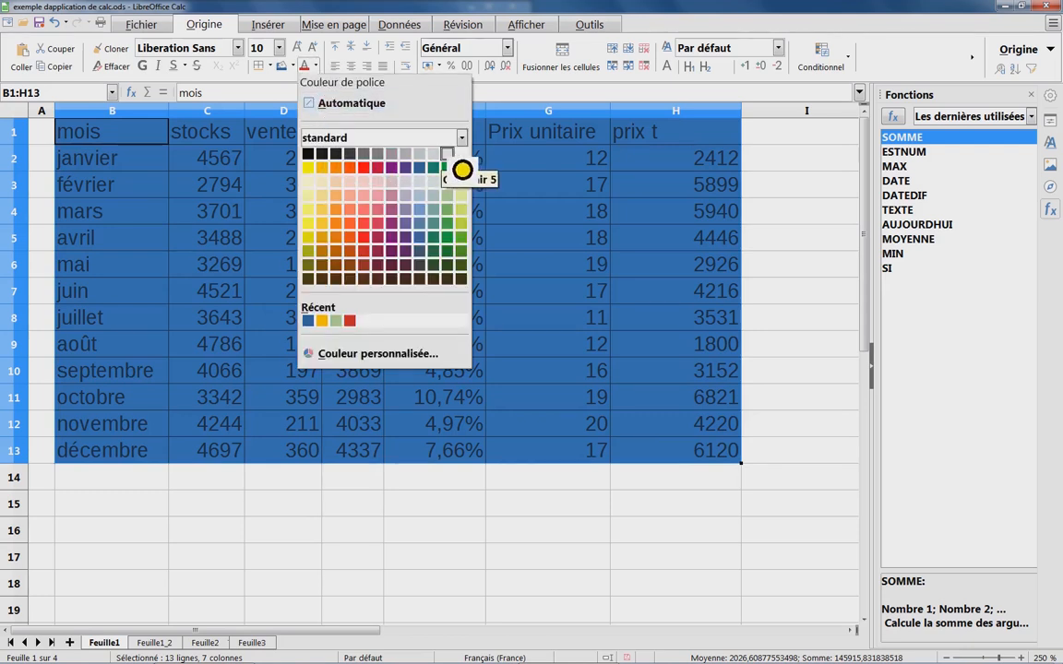
click(479, 169)
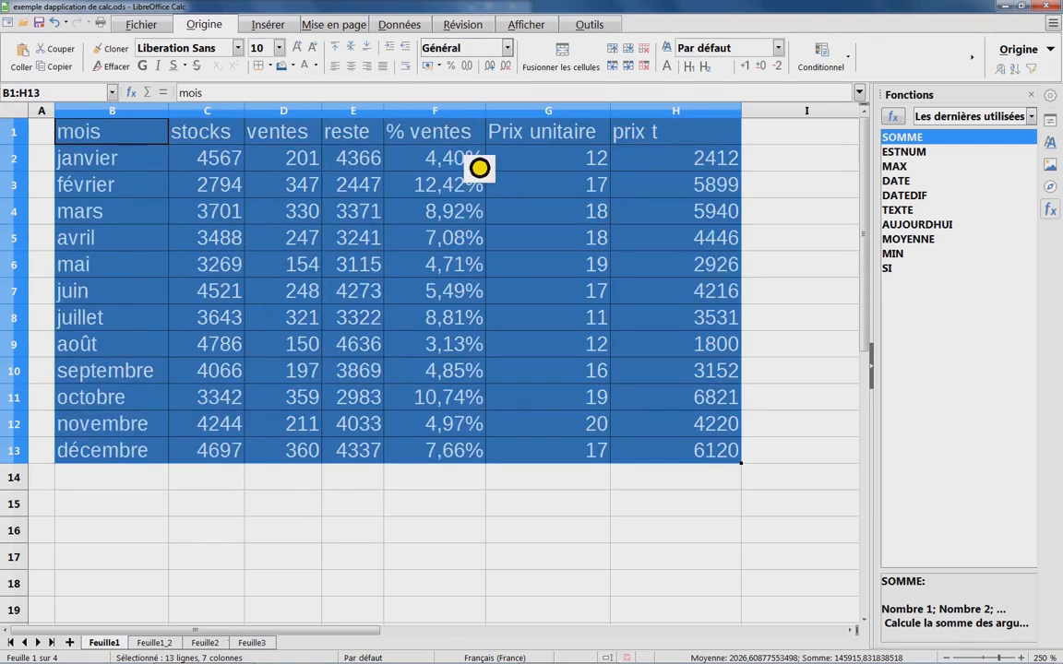
click(389, 213)
click(472, 404)
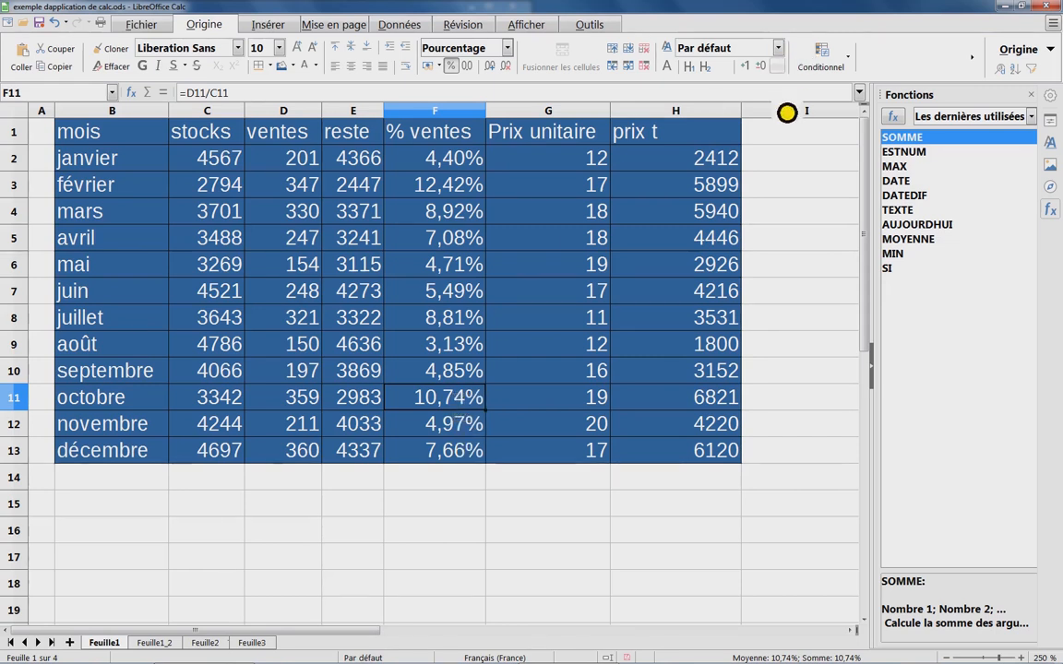
Select the empty cell I3 beside the table and start closing the spreadsheet document
click(790, 193)
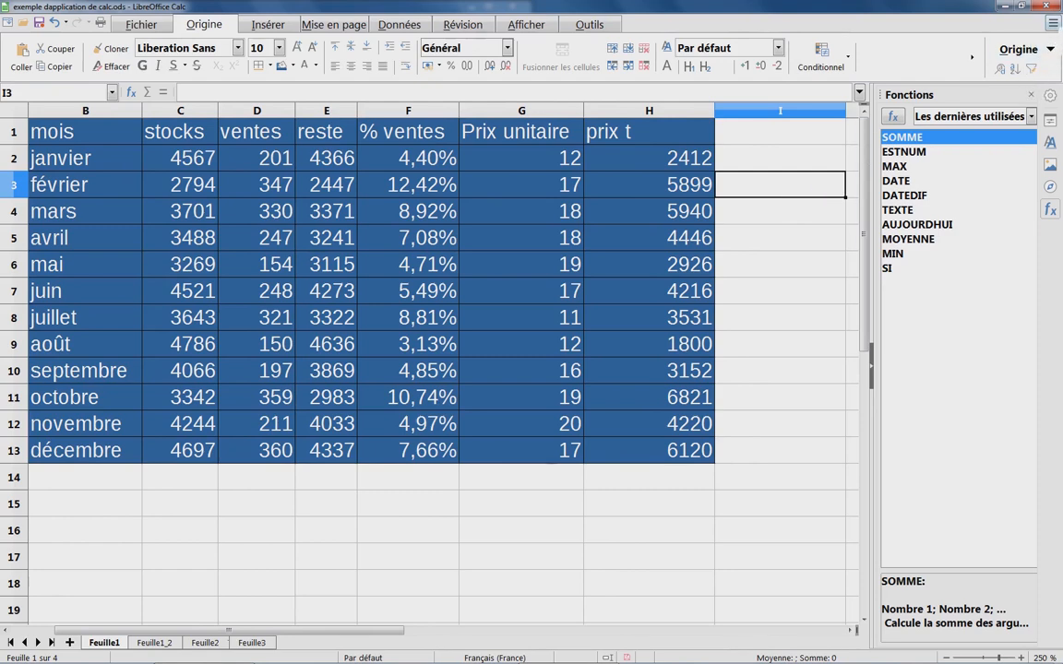
click(1049, 5)
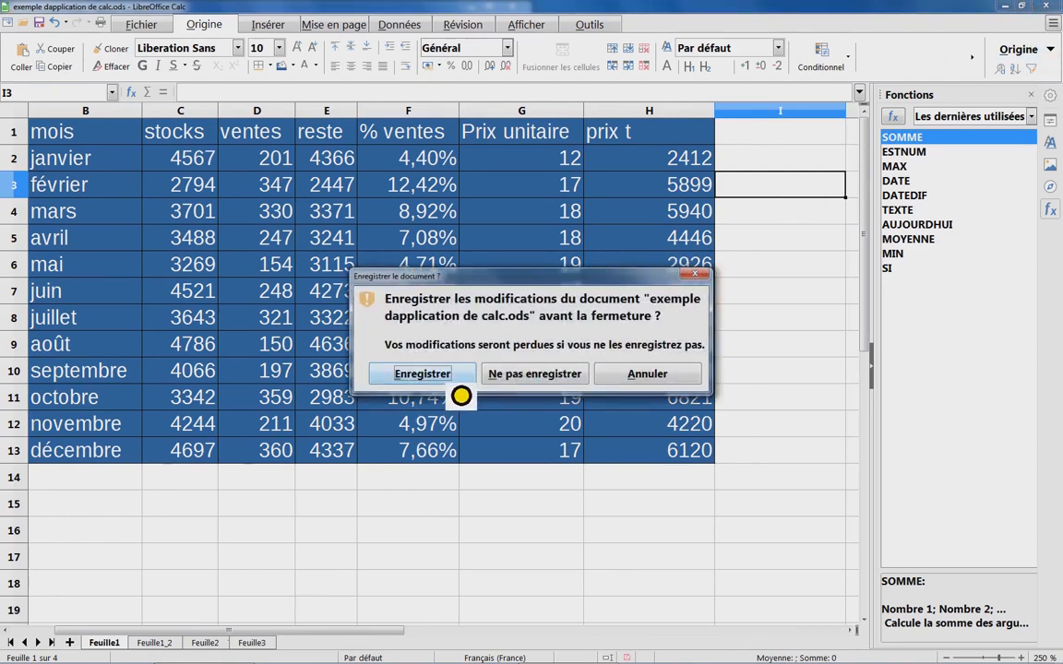